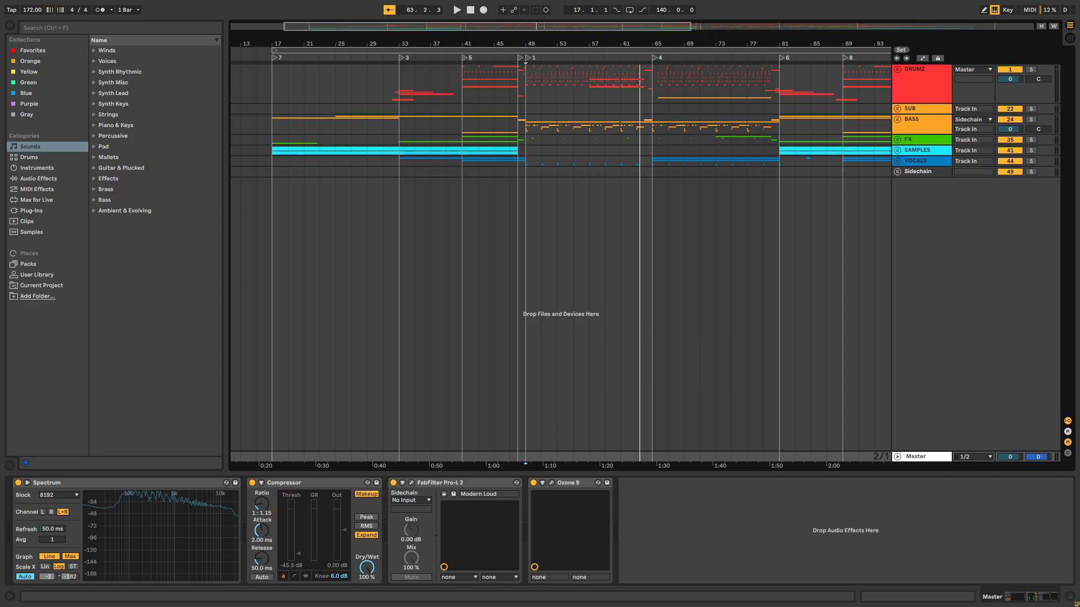
Examine the full arrangement overview and the start of the drop at bar 49.
key(minus)
key(minus)
key(minus)
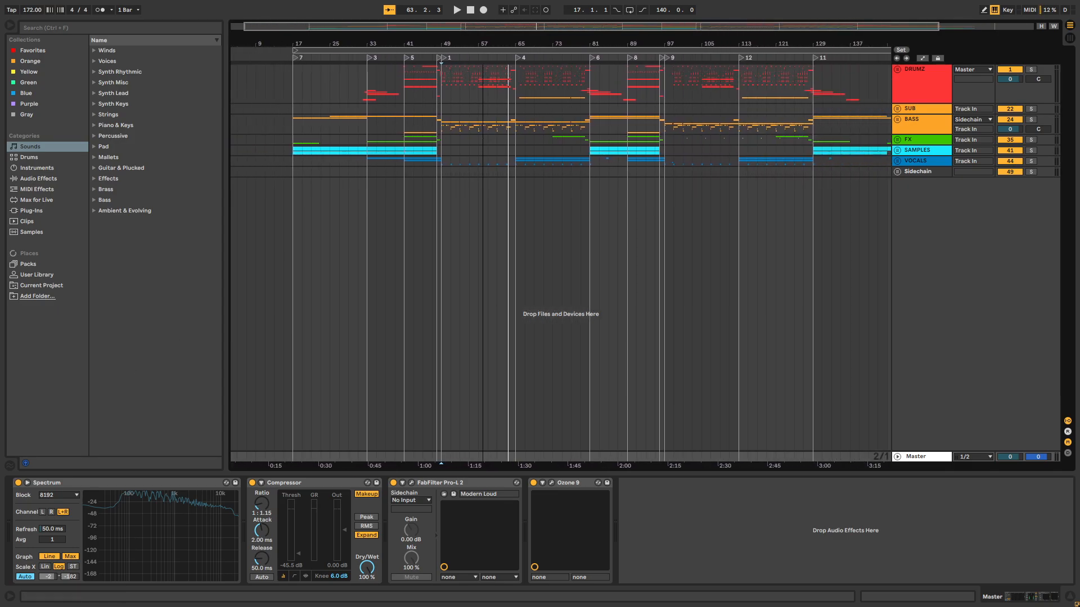
key(minus)
key(minus)
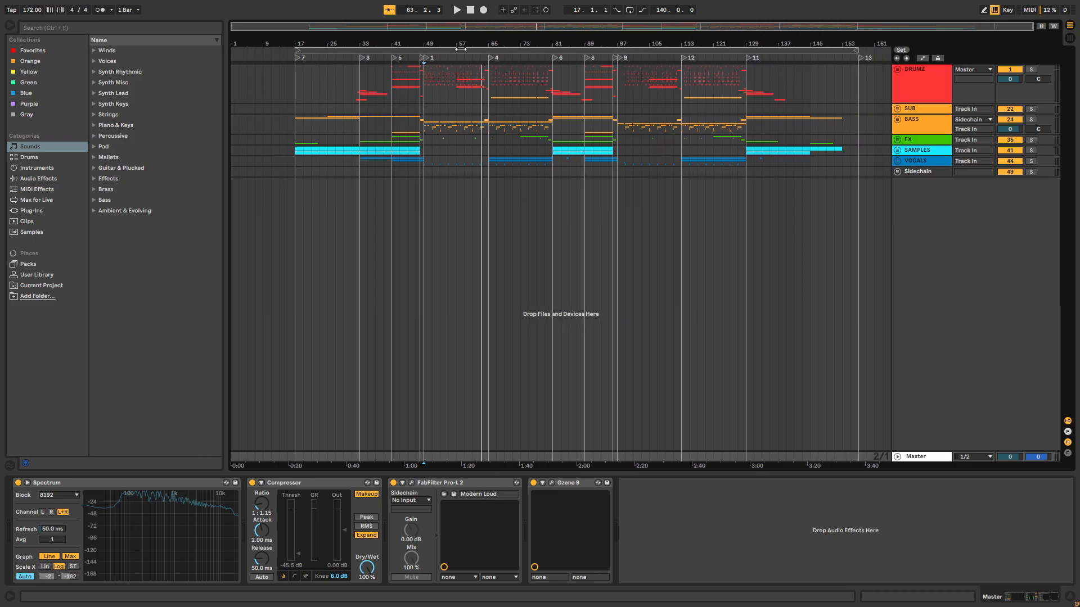
mouse_move(460, 49)
mouse_down()
mouse_move(460, 79)
mouse_move(460, 49)
mouse_up()
mouse_move(426, 44)
mouse_down()
mouse_move(416, 67)
mouse_move(395, 43)
mouse_up()
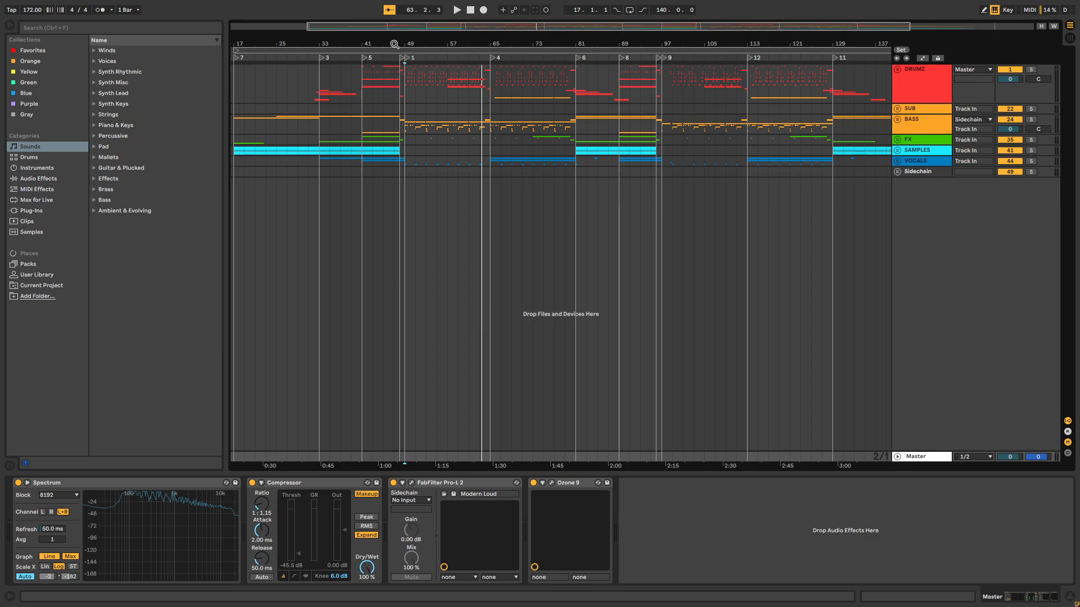
drag(398, 45, 395, 76)
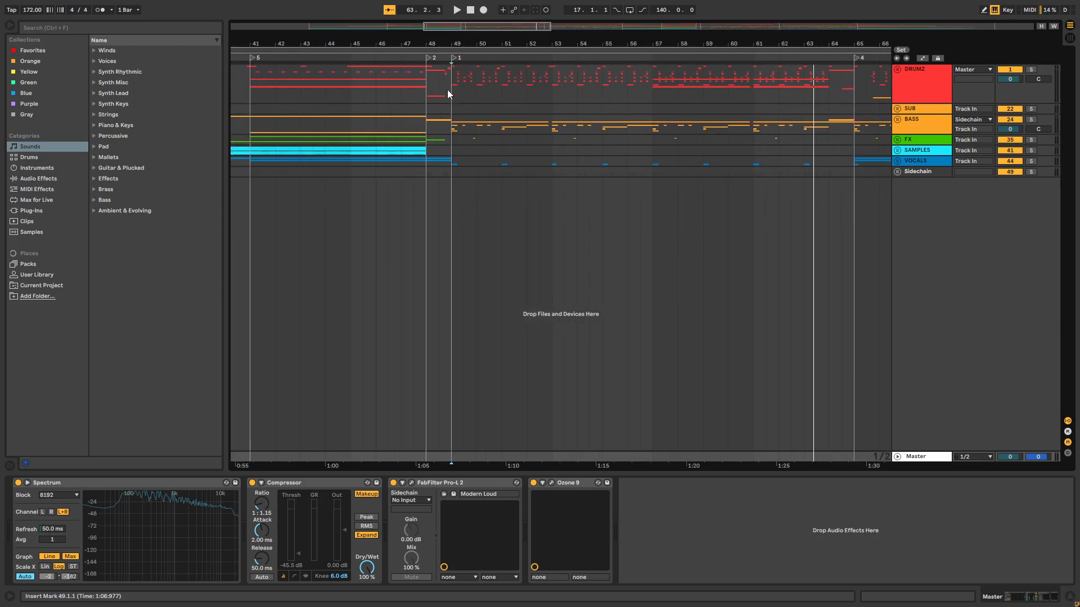
drag(453, 43, 454, 51)
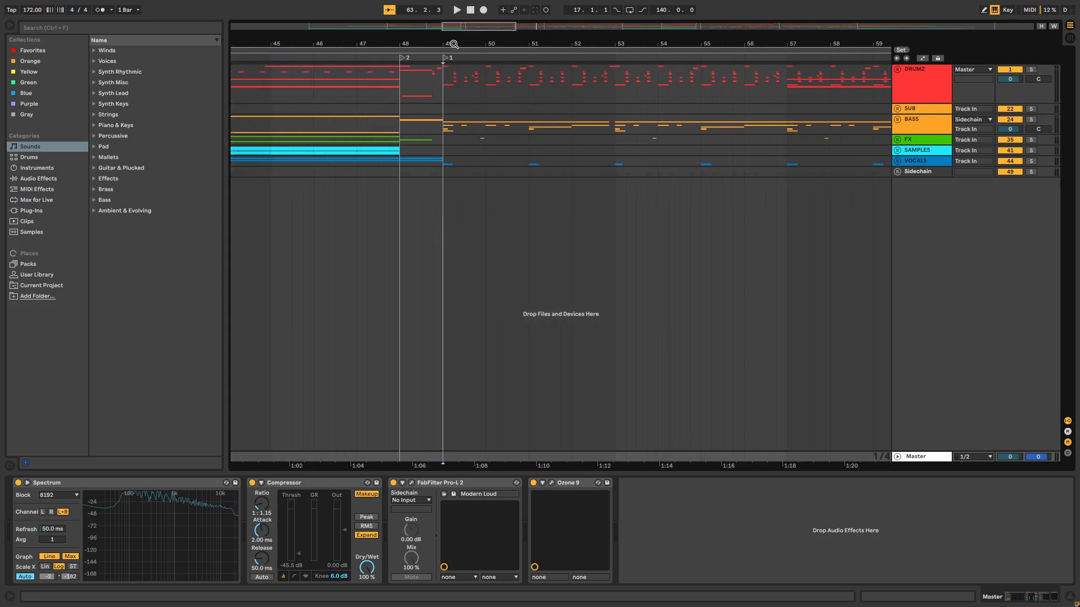
drag(454, 43, 453, 33)
Unfold the BASS group and place the insert marker at bar 49 on the tall Bass 2 track.
click(478, 140)
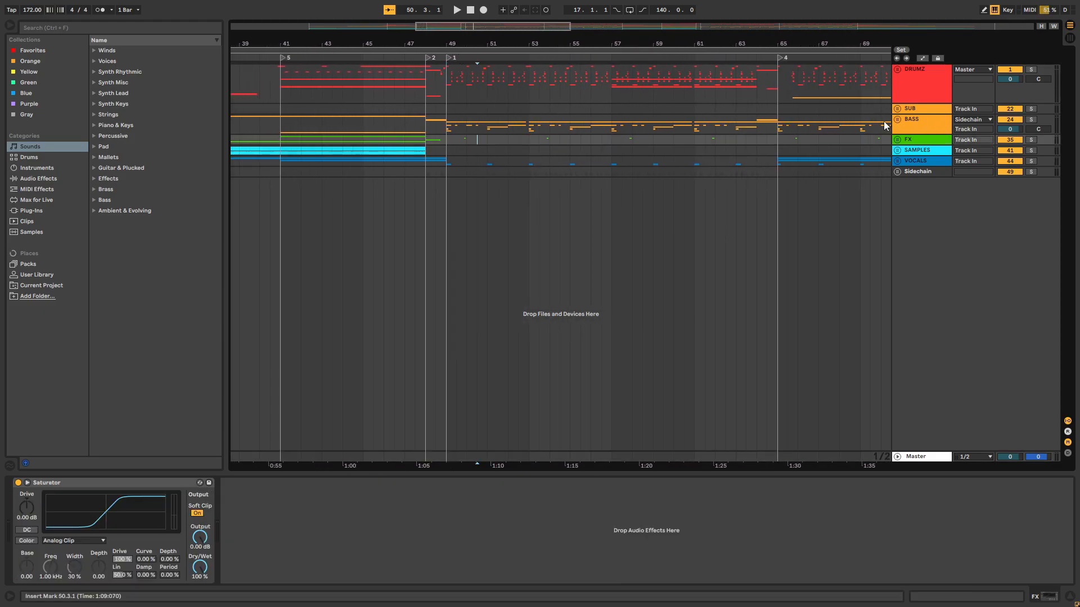
click(897, 120)
drag(453, 44, 647, 59)
click(444, 203)
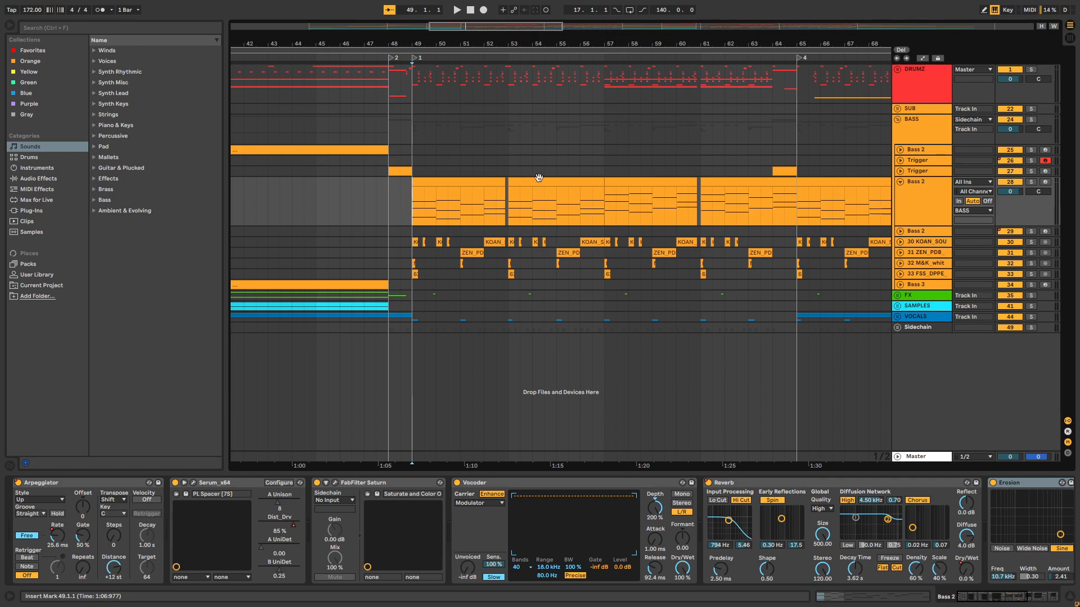
Lower the Master volume to -4.8 dB and solo the tall Bass 2 track.
drag(1012, 456, 1011, 458)
click(1030, 183)
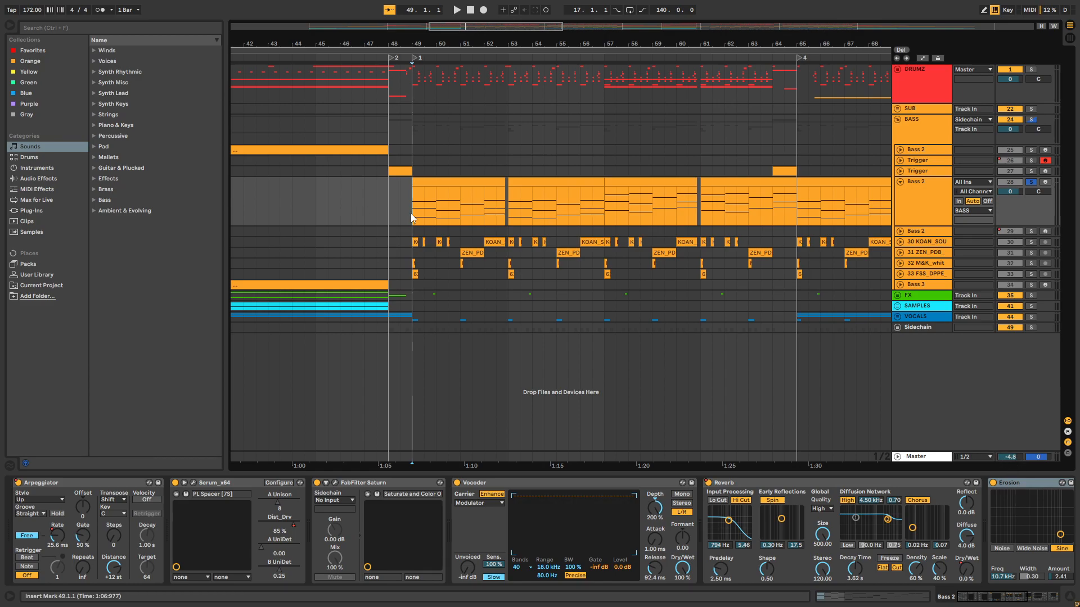
Play the soloed Bass 2 part from bar 49, stop it, and return the insert marker to bar 49.
key(space)
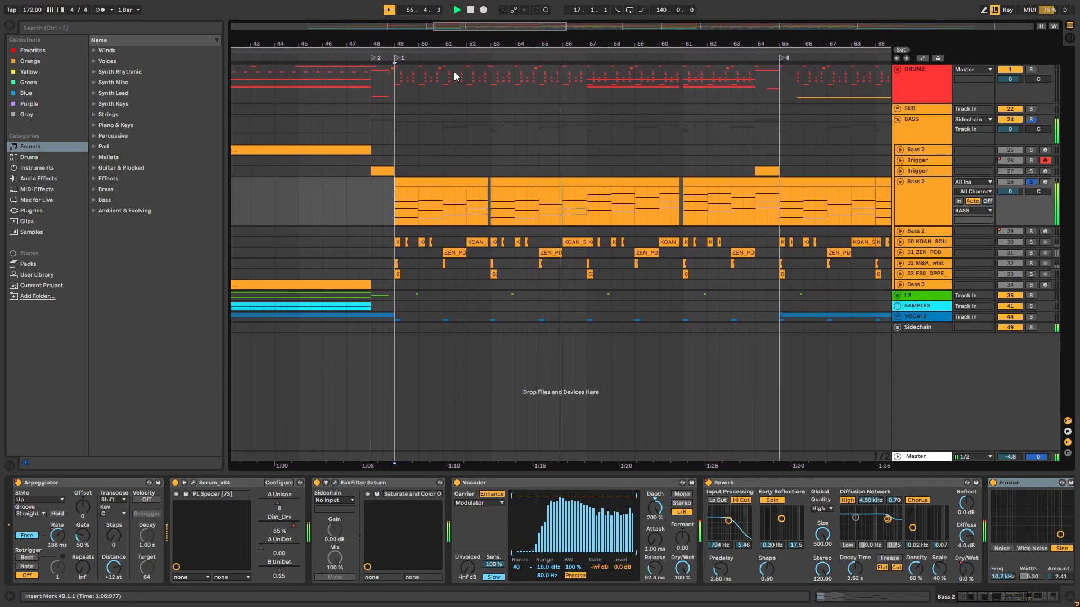
key(minus)
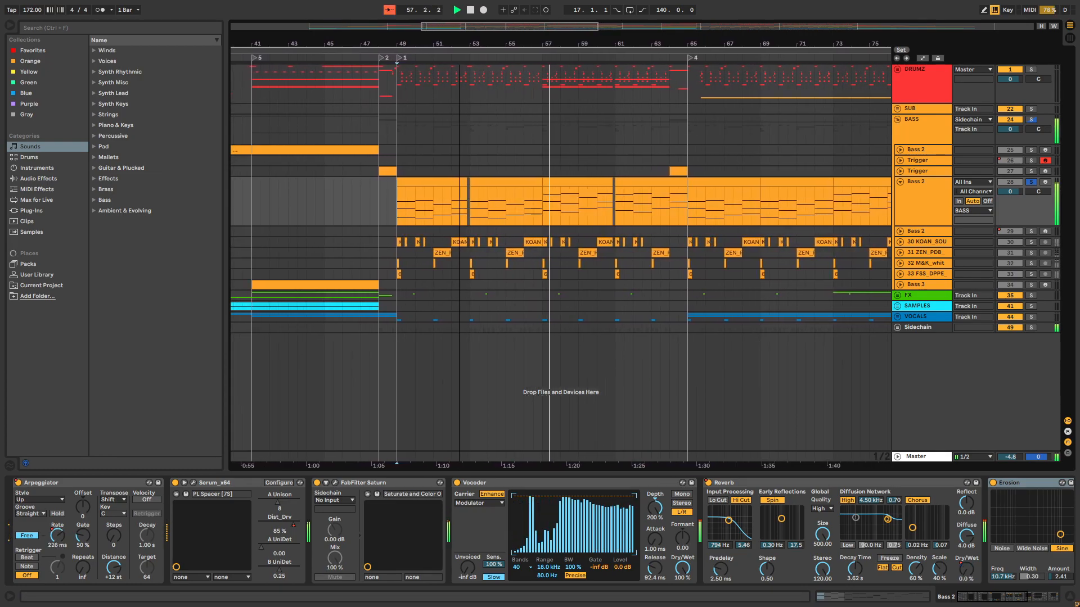
key(plus)
key(space)
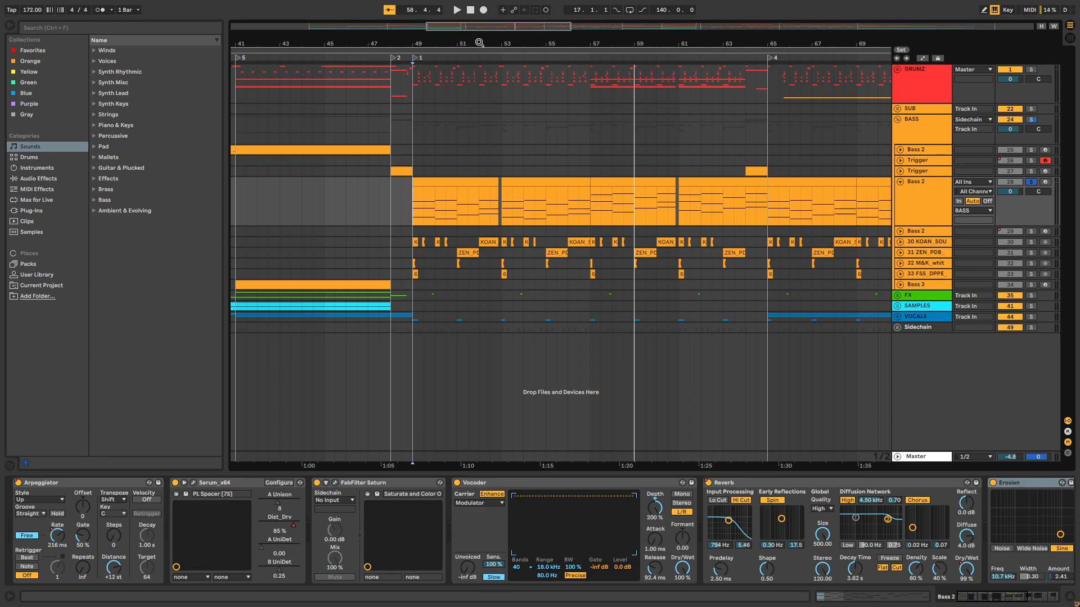
mouse_move(476, 40)
mouse_down()
mouse_move(447, 38)
mouse_move(447, 61)
mouse_move(469, 37)
mouse_move(467, 71)
mouse_move(468, 32)
mouse_move(467, 42)
mouse_up()
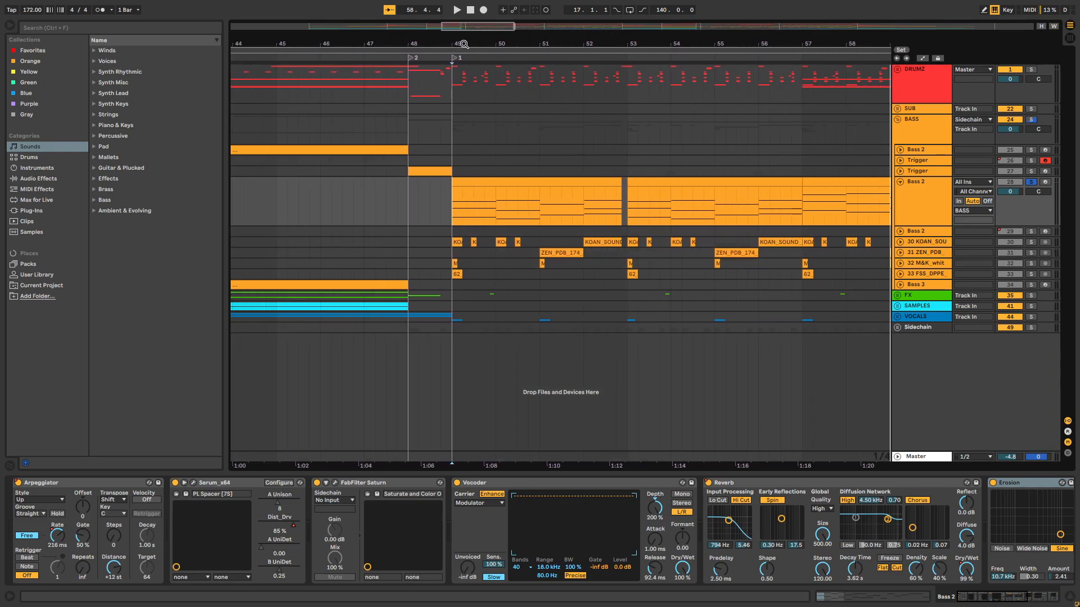
click(452, 212)
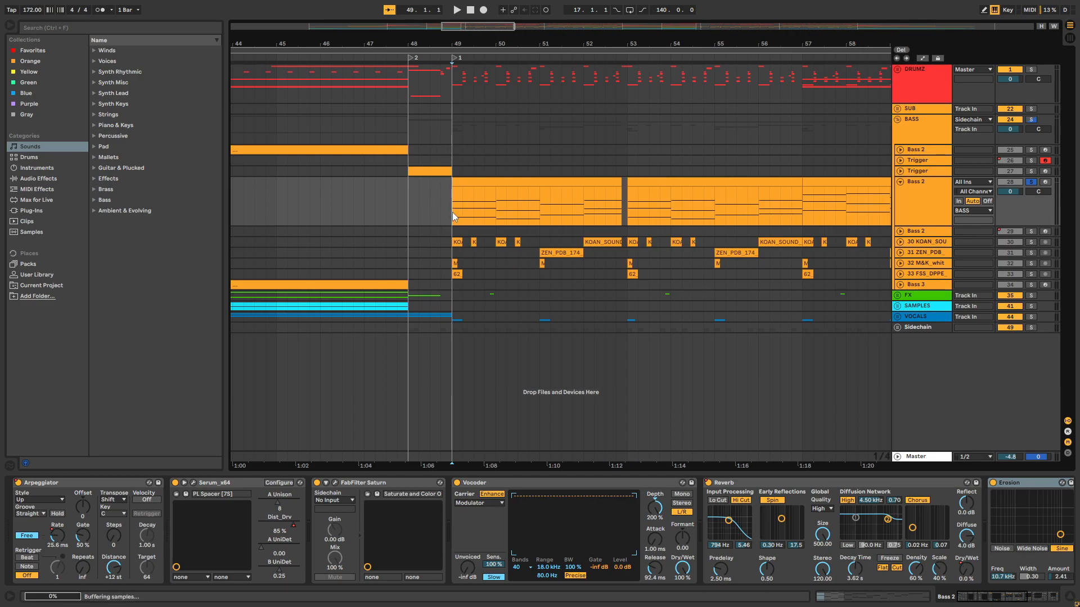
Inspect the oscillator settings of the Serum synth on the Bass 2 track, closing its window when done.
mouse_move(952, 595)
mouse_down()
mouse_move(1005, 600)
mouse_move(958, 597)
mouse_up()
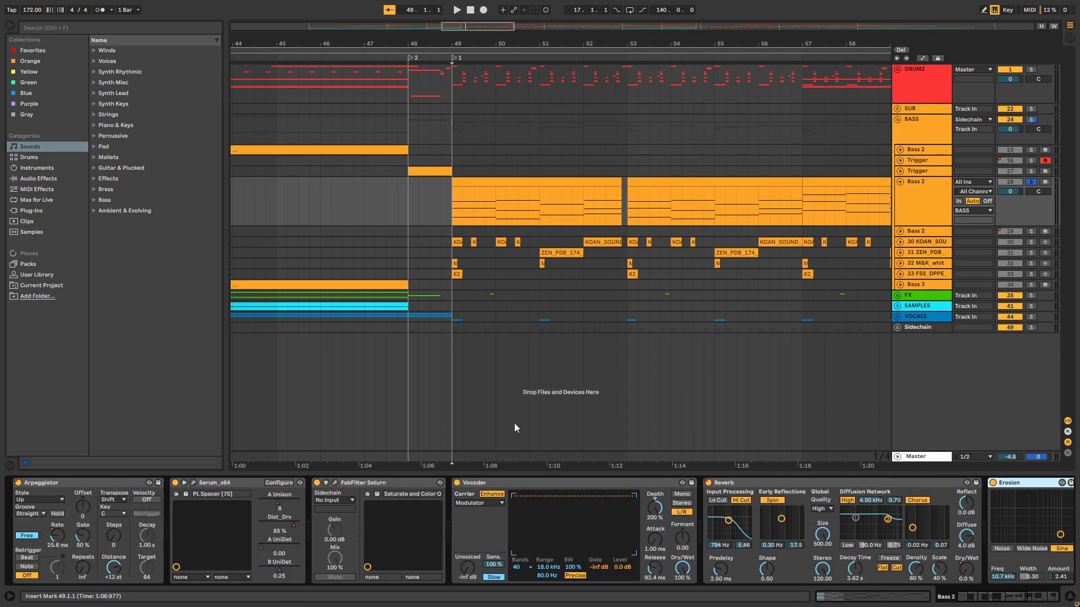
click(194, 483)
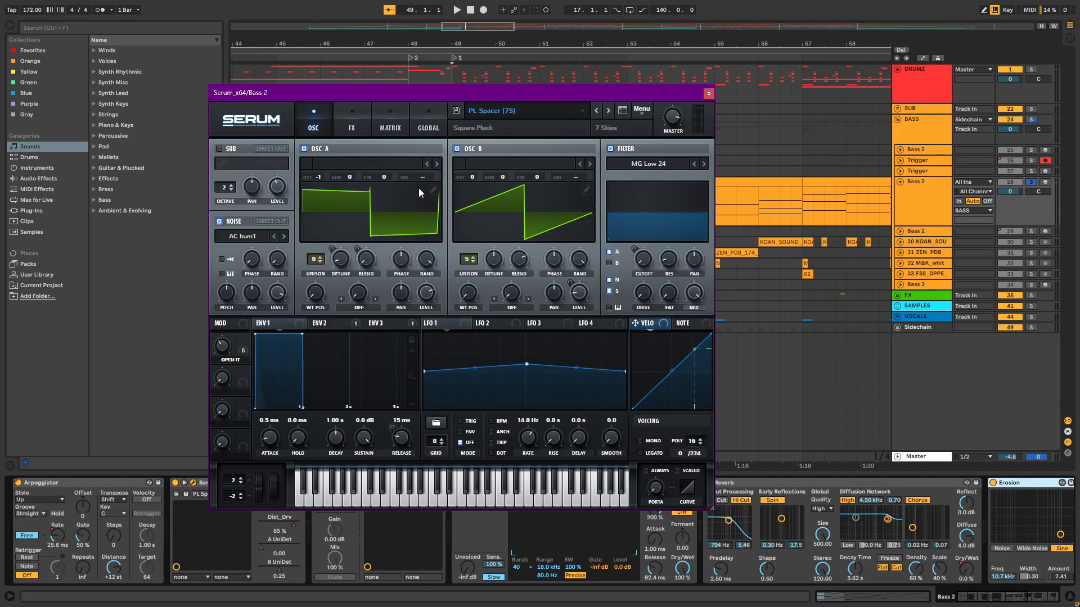
drag(503, 91, 459, 63)
click(666, 65)
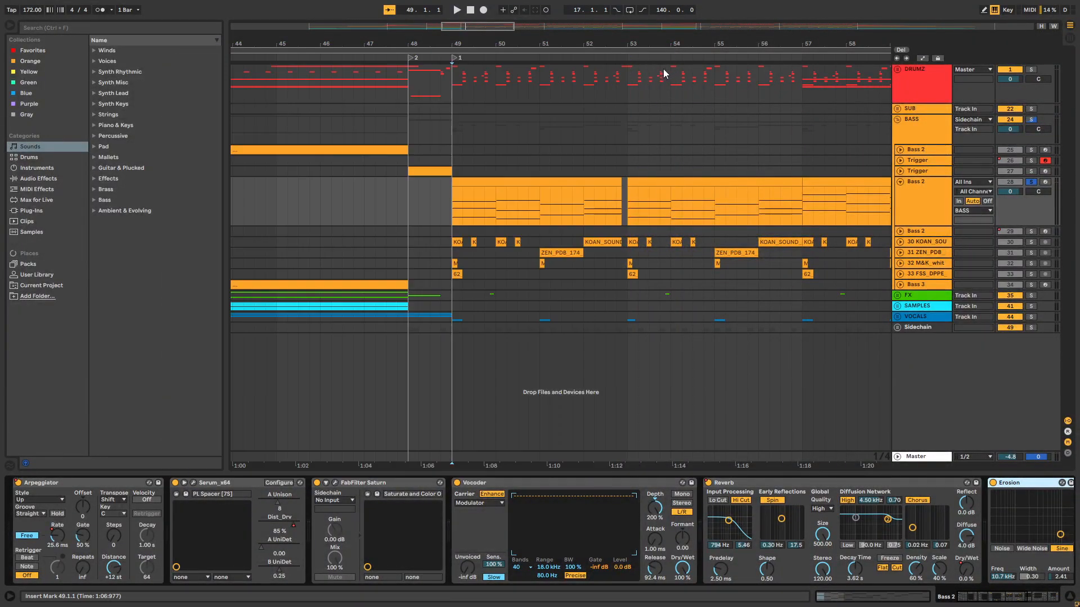
Switch off the Vocoder and Erosion on the Bass 2 track, showing the Reverb's automation in between.
click(457, 484)
scroll(475, 506, right, 5)
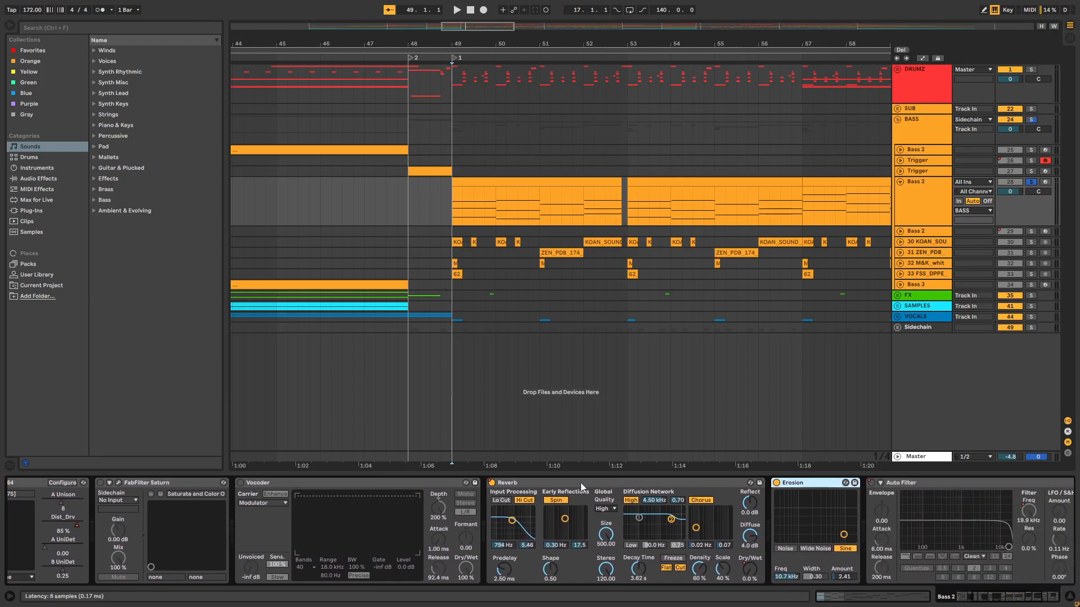
right_click(491, 484)
click(563, 487)
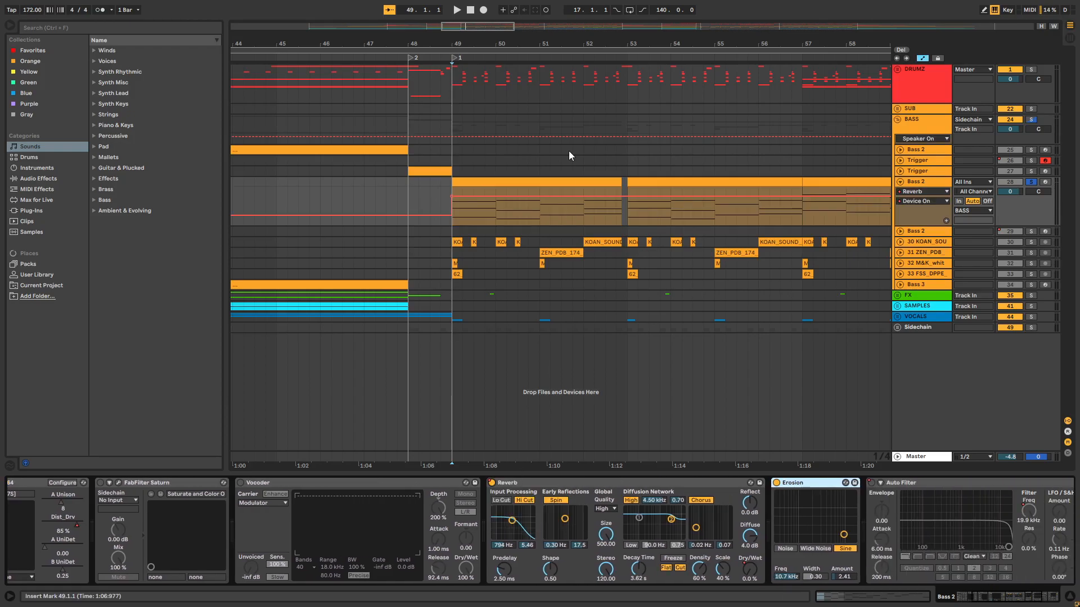
click(777, 482)
scroll(971, 569, right, 3)
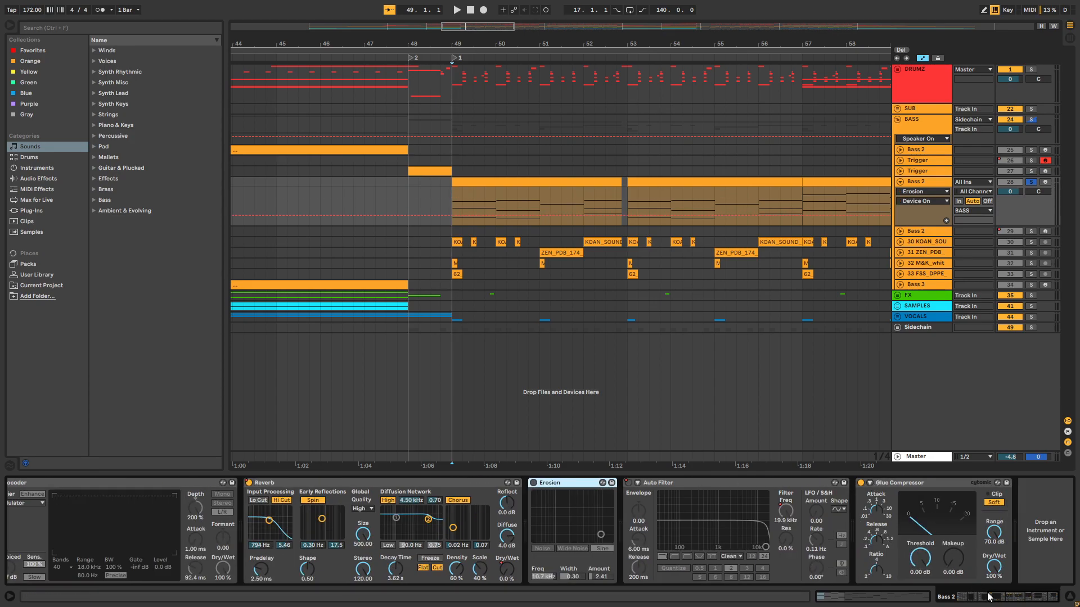
Show the Arpeggiator's Device On automation on the Bass 2 track and delete it across the arrangement.
scroll(509, 524, left, 8)
right_click(18, 483)
click(45, 488)
drag(519, 43, 519, 12)
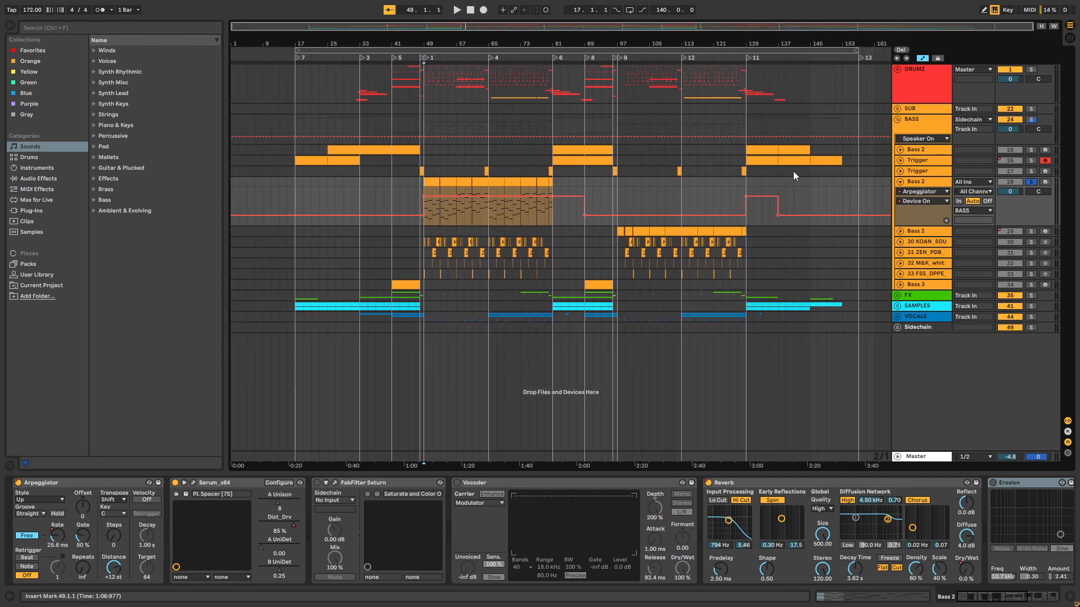
drag(813, 199, 731, 199)
drag(618, 194, 400, 203)
key(Delete)
drag(434, 44, 365, 277)
click(387, 214)
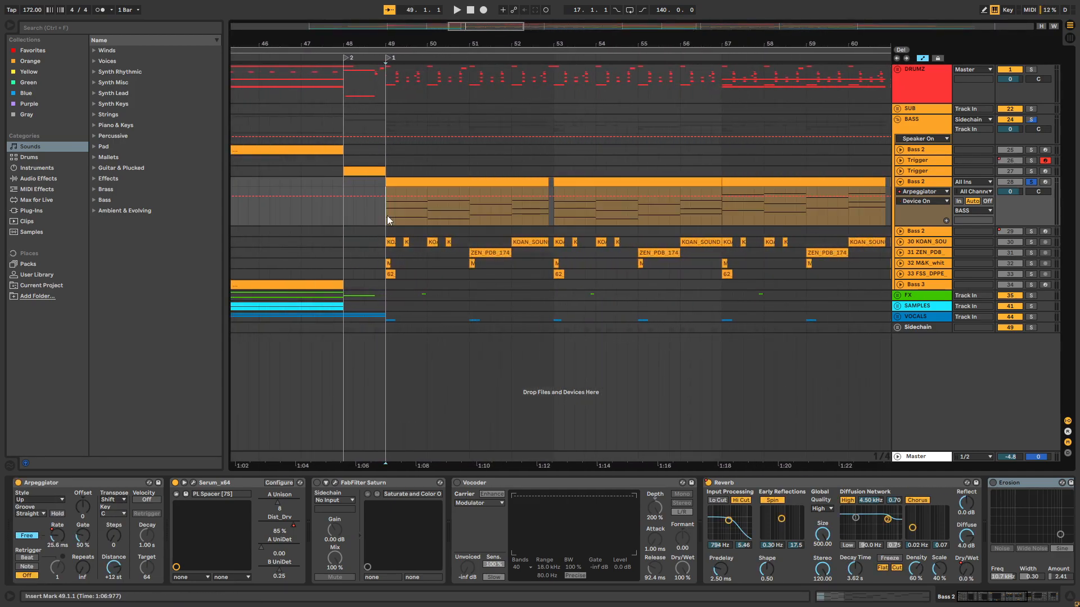
Arm the Bass 2 track and automate the Arpeggiator's Device On to switch to Off at bar 49.
drag(417, 200, 380, 194)
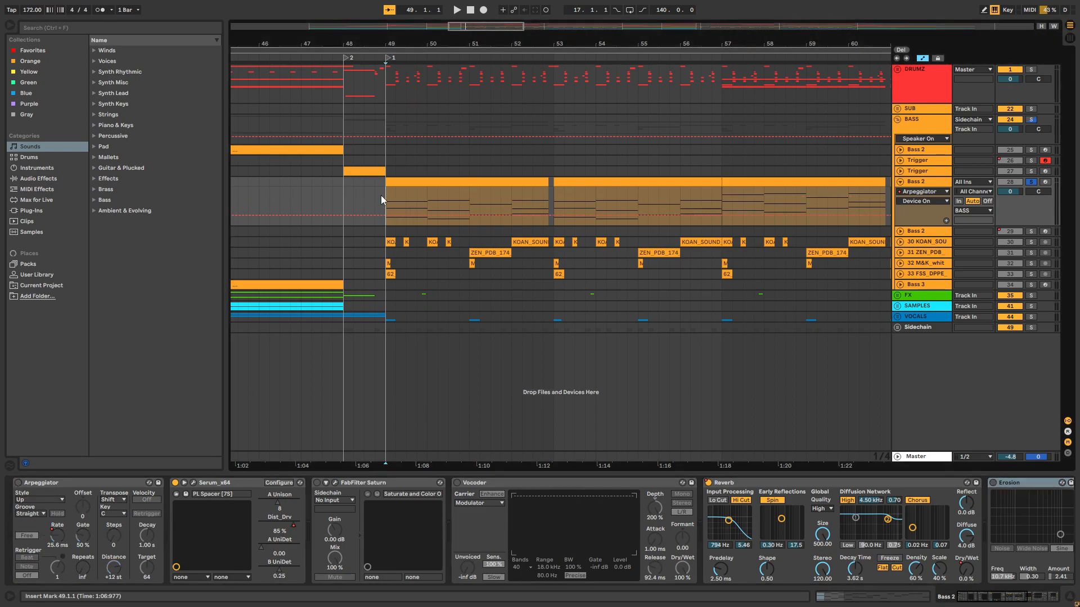
drag(401, 45, 402, 73)
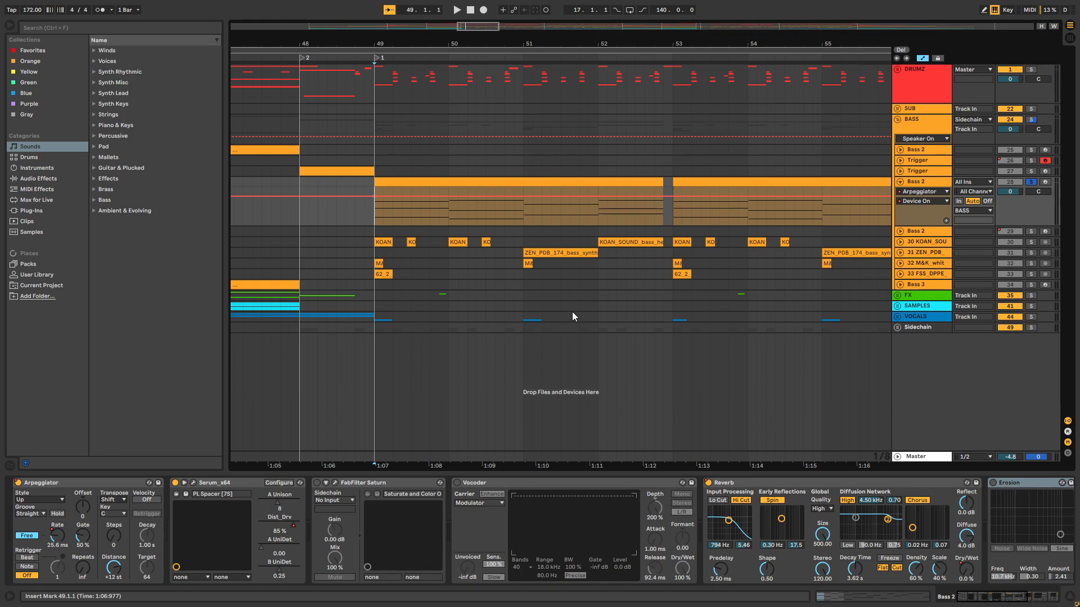
click(1045, 182)
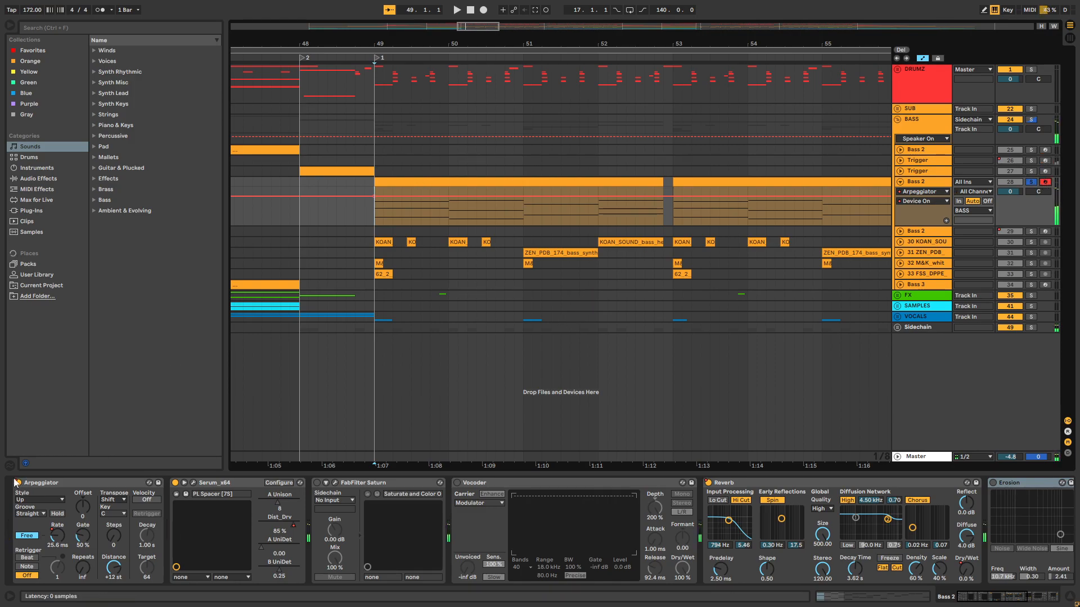
drag(385, 200, 376, 215)
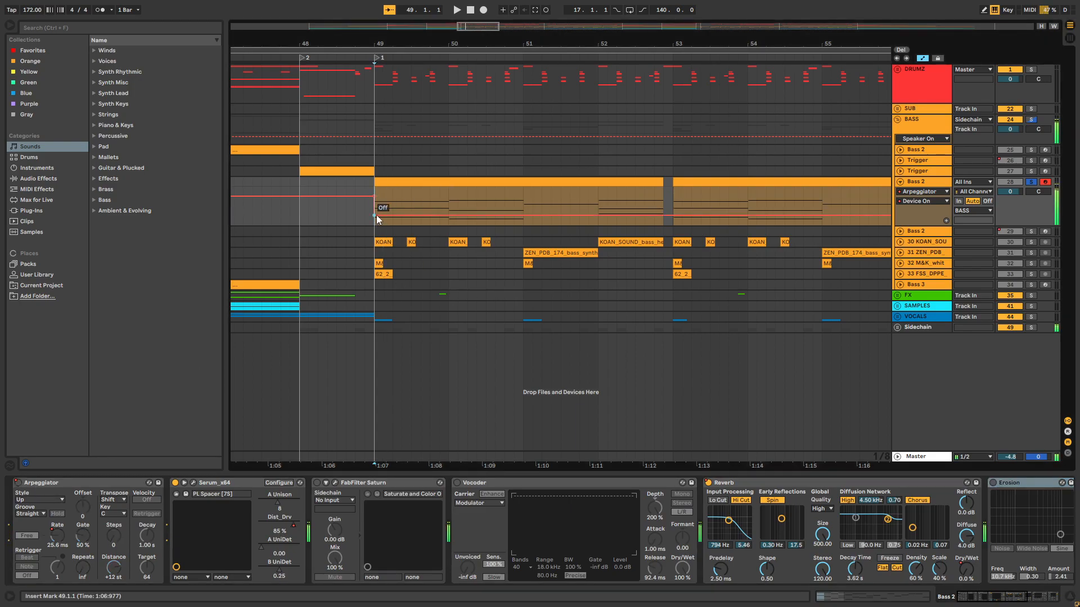
Play the soloed bass from bar 49 and bring up the Serum window on the Bass 2 track.
click(193, 483)
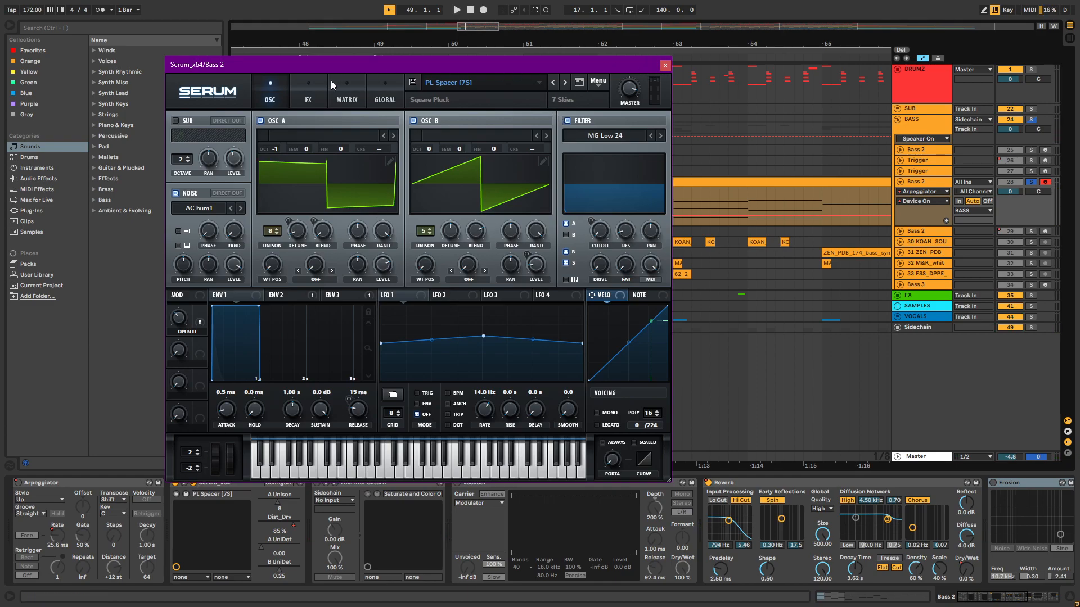
click(665, 65)
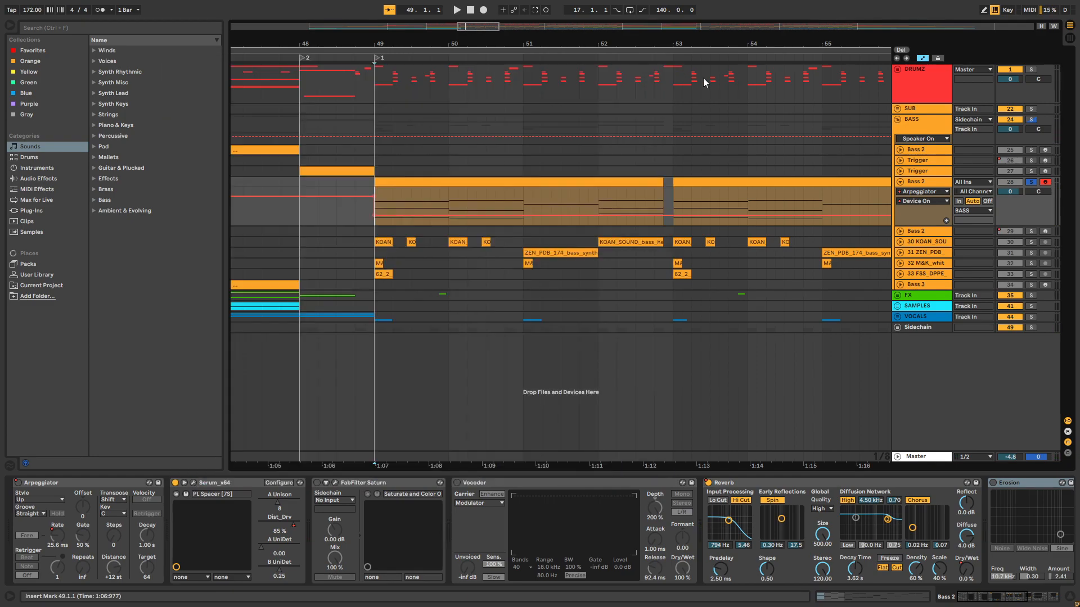
click(378, 191)
key(space)
click(194, 482)
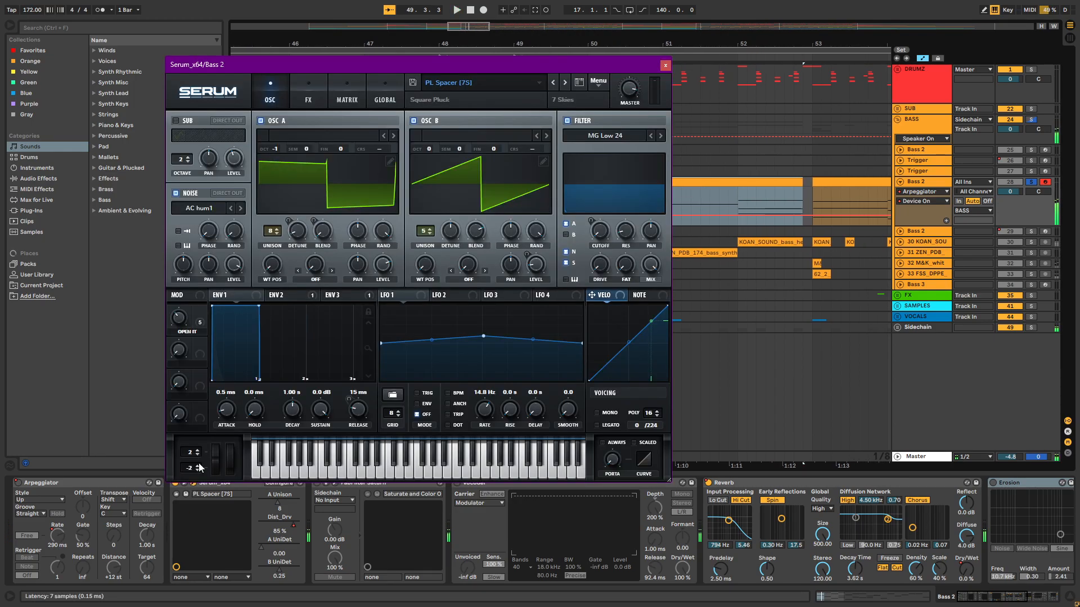
Show the automation of Serum's Open It macro and audition the bass with the macro at 0% and about 30%.
right_click(179, 318)
click(177, 320)
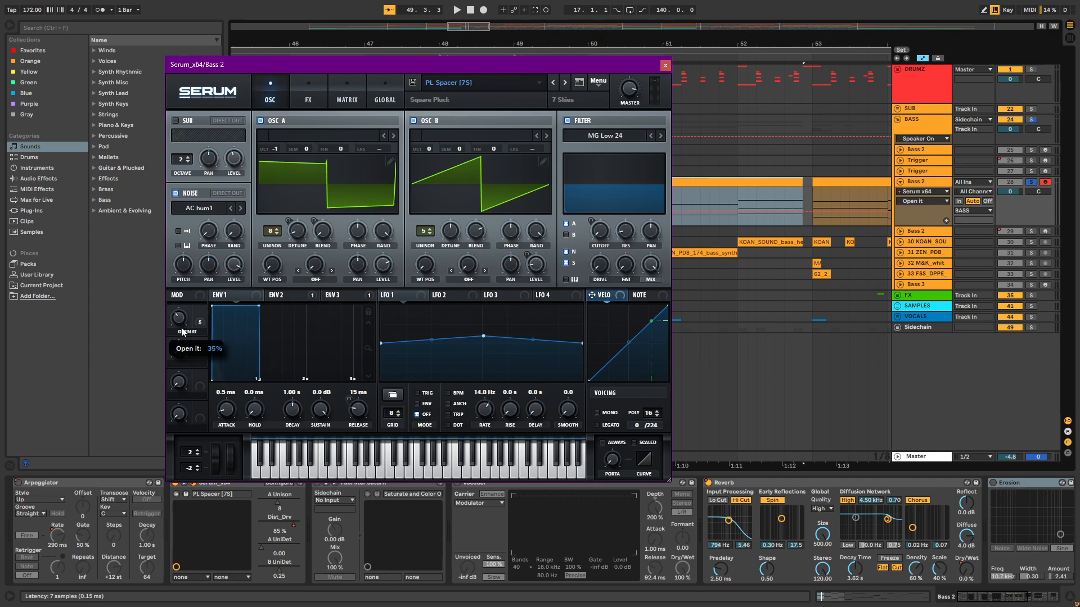
key(space)
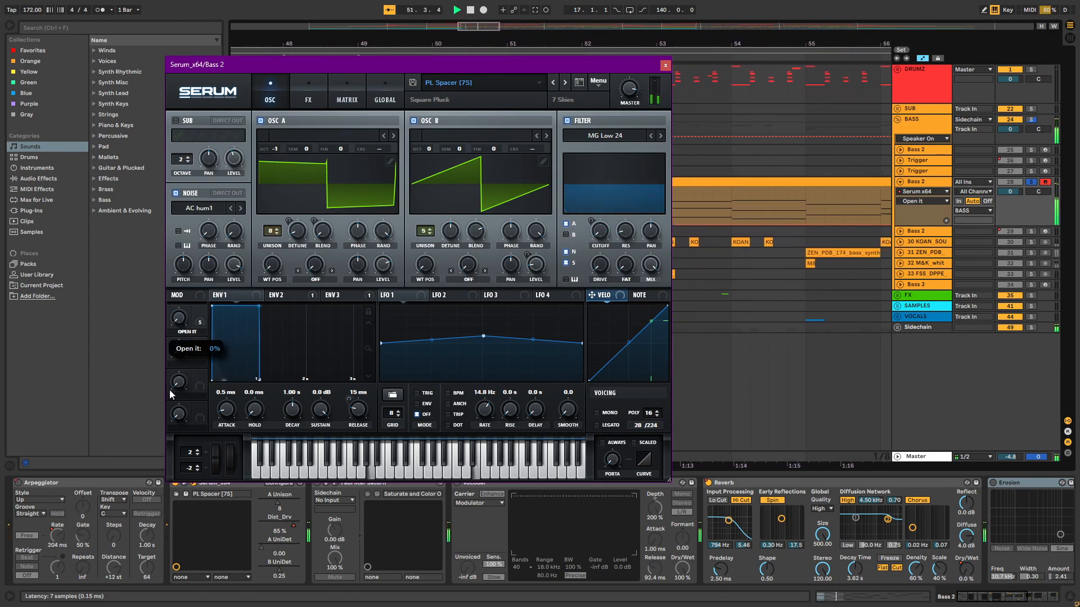
key(space)
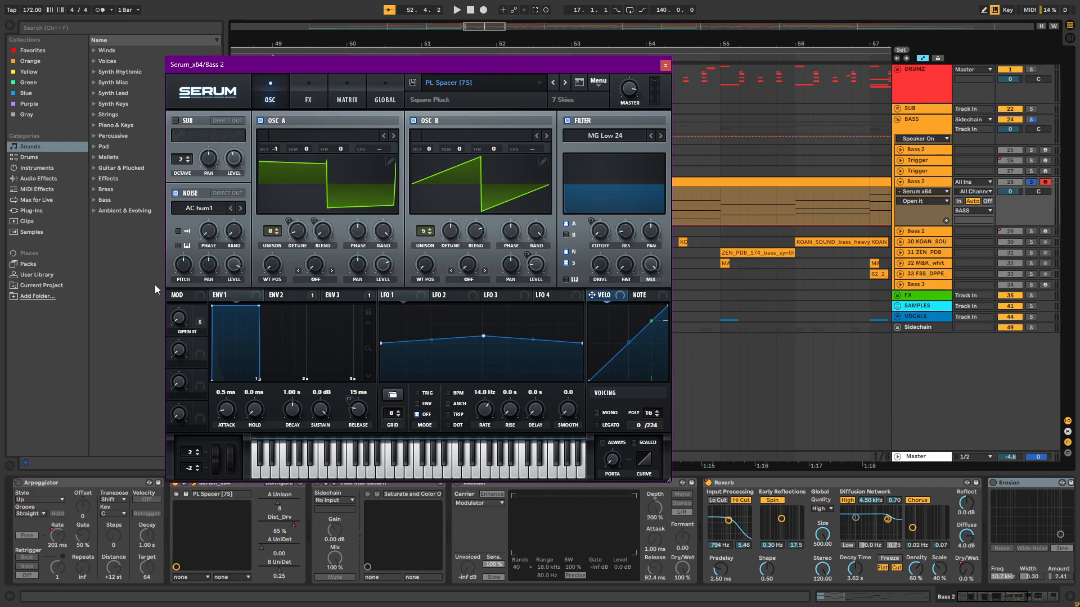
drag(181, 320, 187, 286)
key(space)
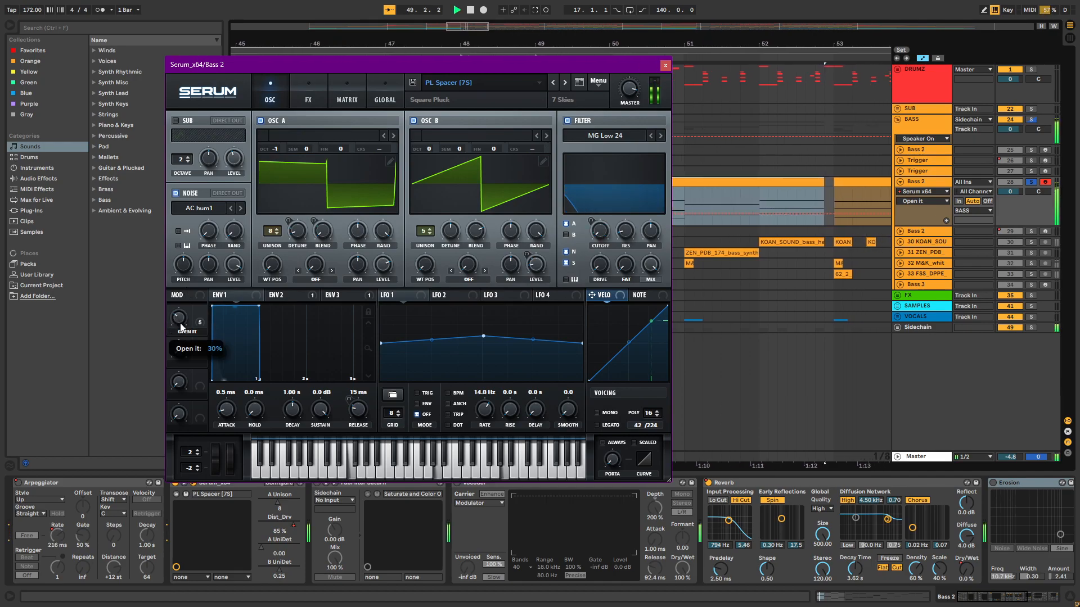
key(space)
click(665, 66)
drag(648, 44, 597, 42)
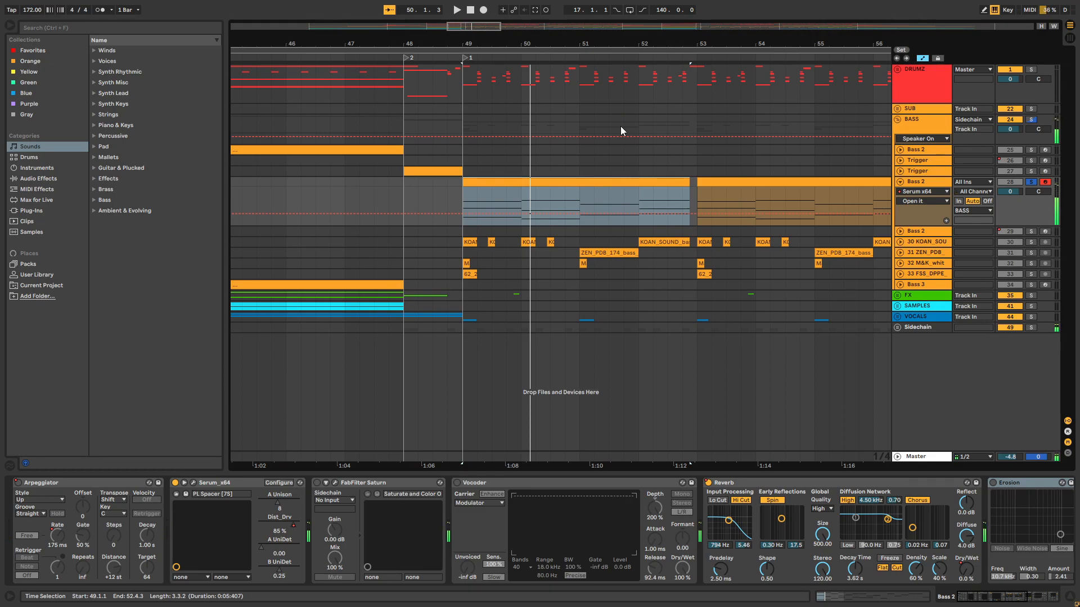
Review Serum's effects page with its Tube distortion and compressor, closing the synth window when done.
click(193, 482)
click(308, 102)
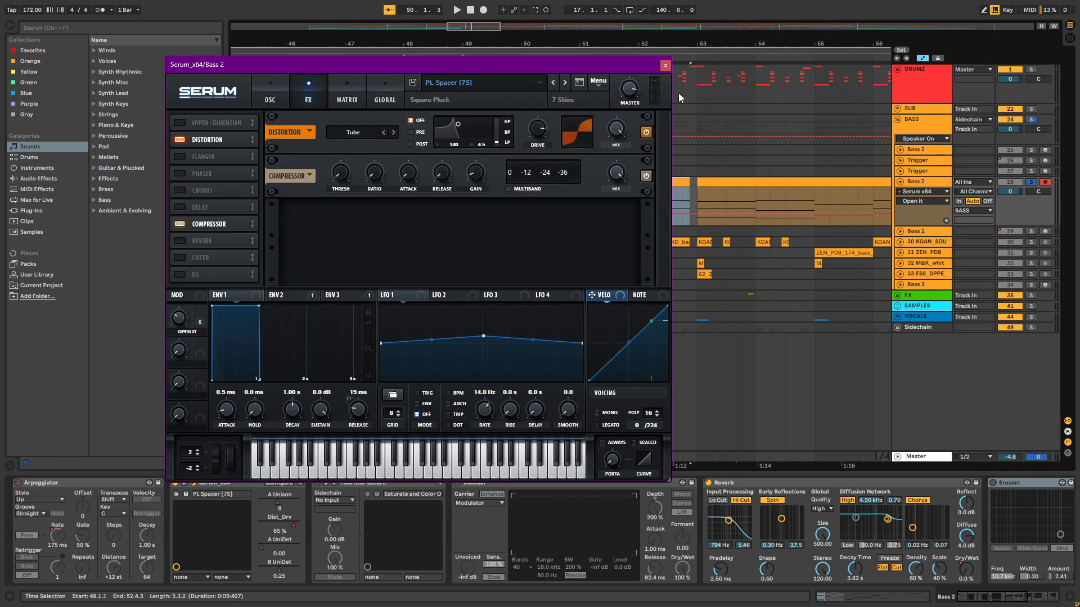
click(665, 65)
key(minus)
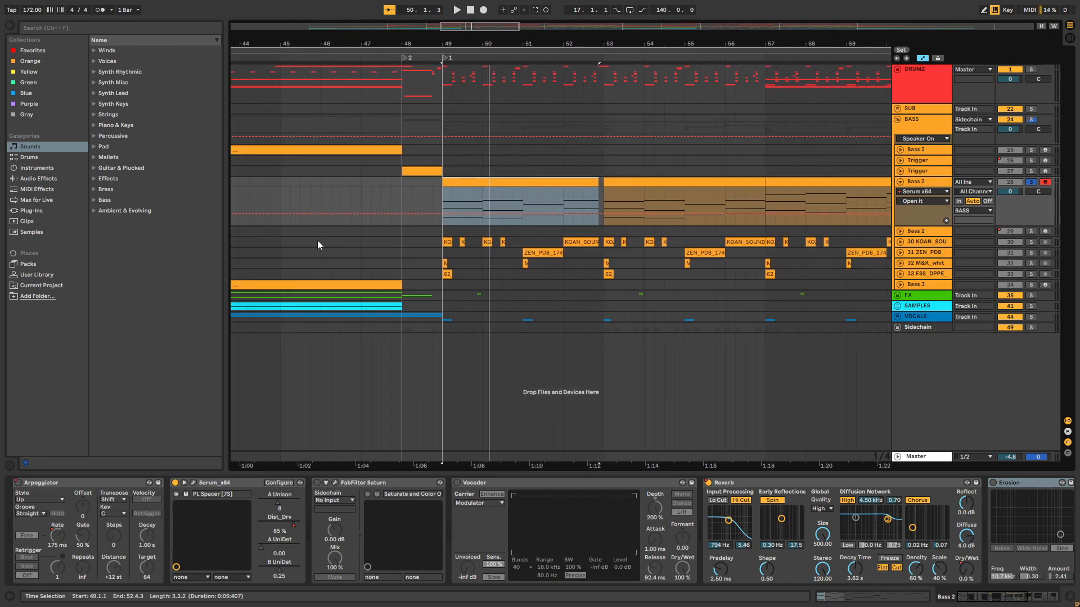
Redraw the Arpeggiator's Device On automation so it is On only across the Bass 2 clips of the drop starting at bar 49.
key(minus)
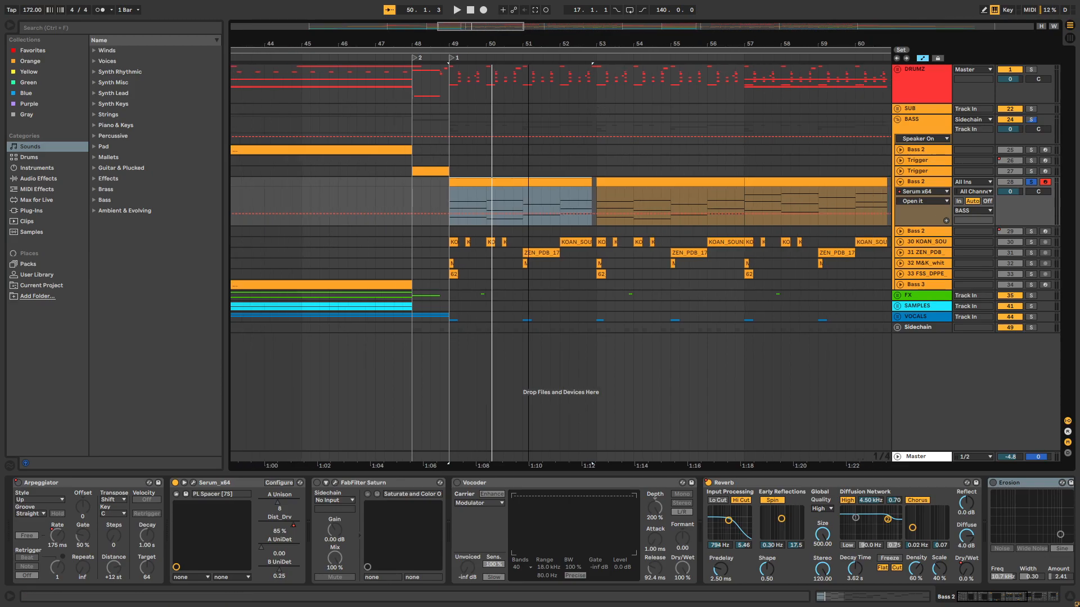
mouse_move(460, 48)
mouse_down()
mouse_move(460, 36)
mouse_move(448, 50)
mouse_up()
key(plus)
click(18, 483)
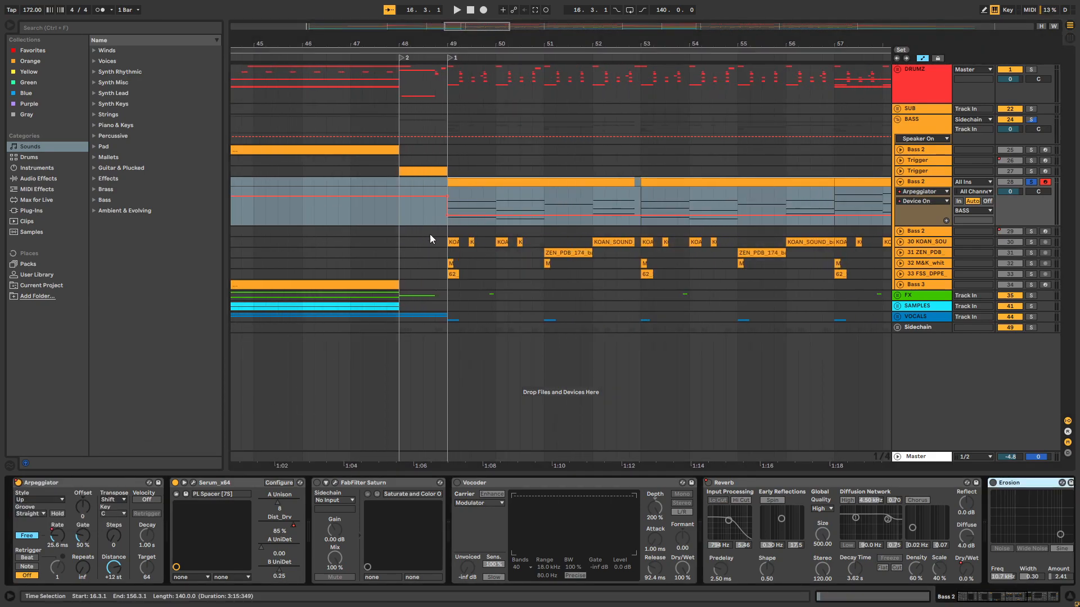
click(447, 216)
drag(507, 31, 507, 7)
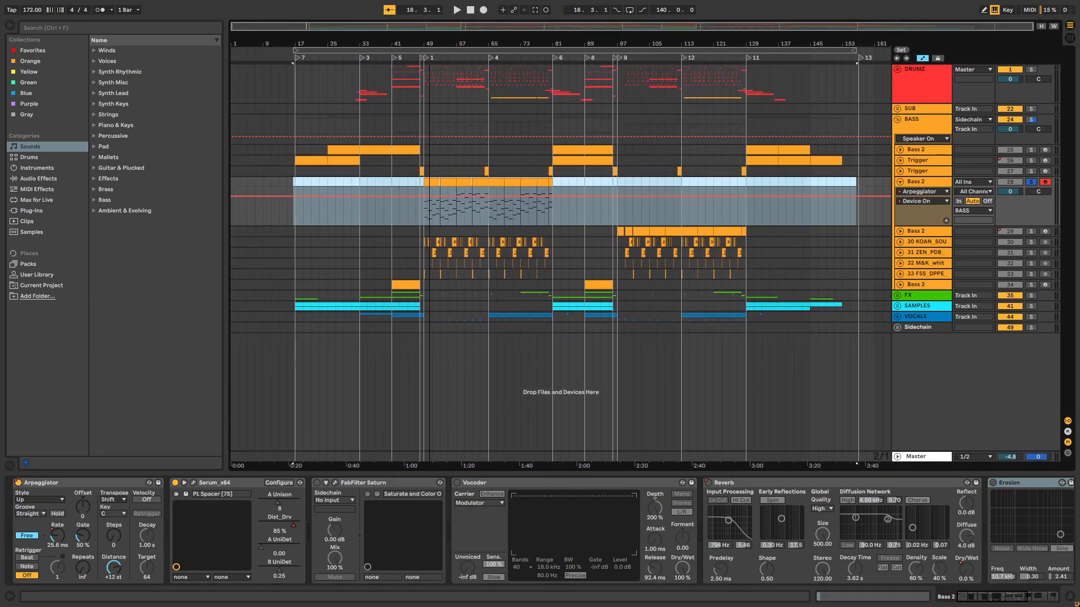
click(393, 244)
drag(413, 198, 429, 212)
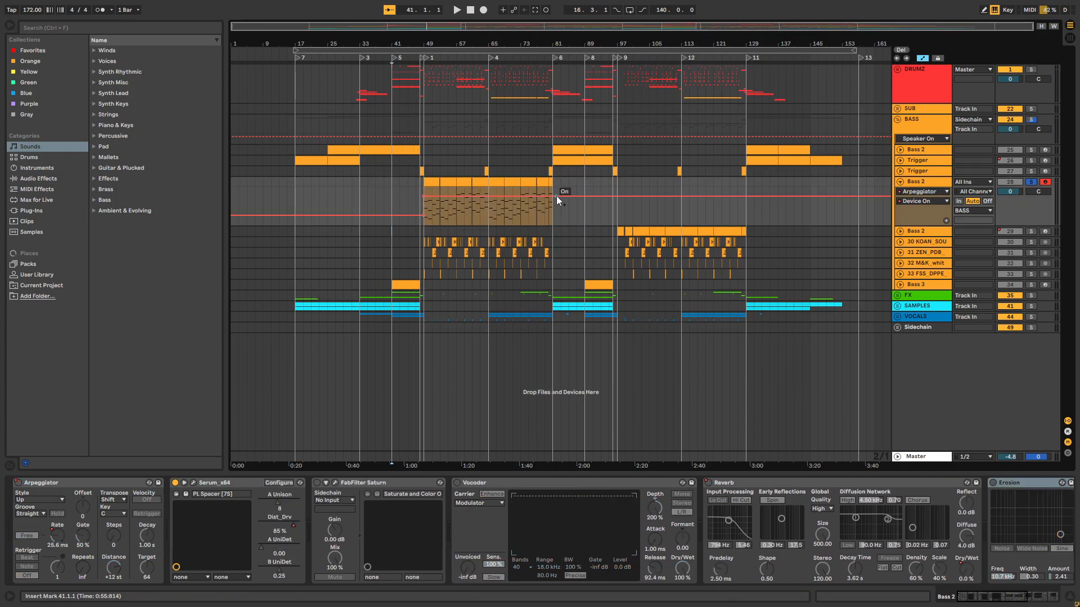
drag(551, 197, 554, 221)
drag(416, 42, 282, 41)
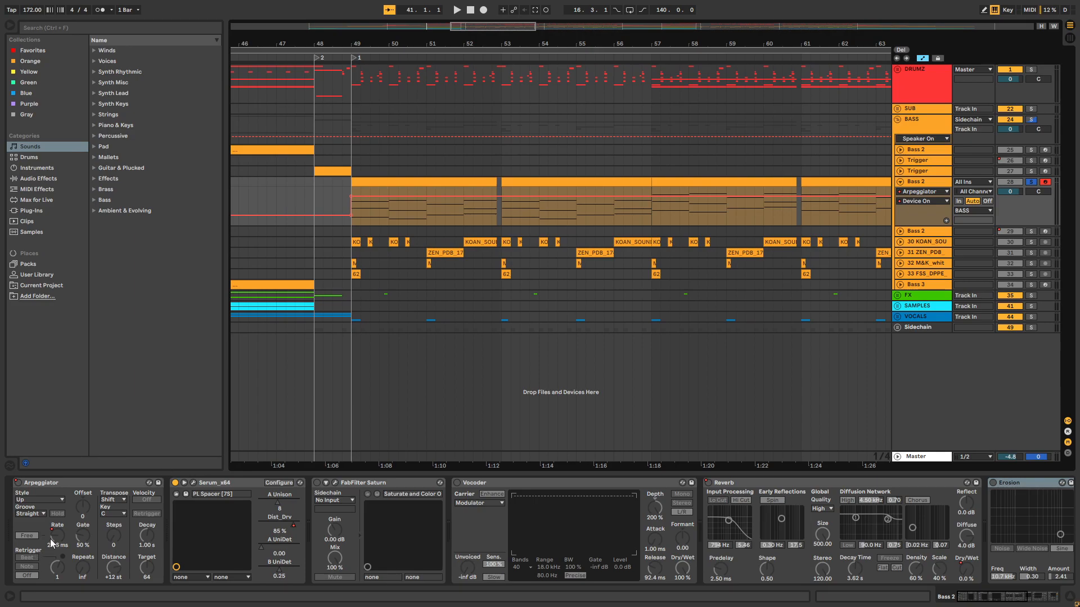
Switch the Arpeggiator on the Bass 2 track from free to tempo-synced rate.
click(361, 205)
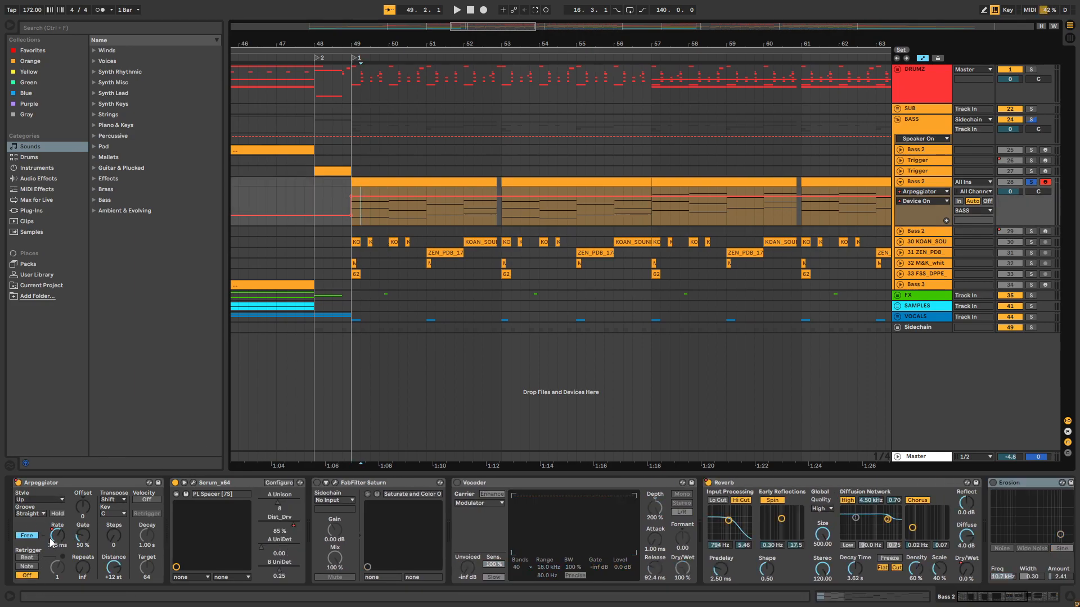
click(26, 535)
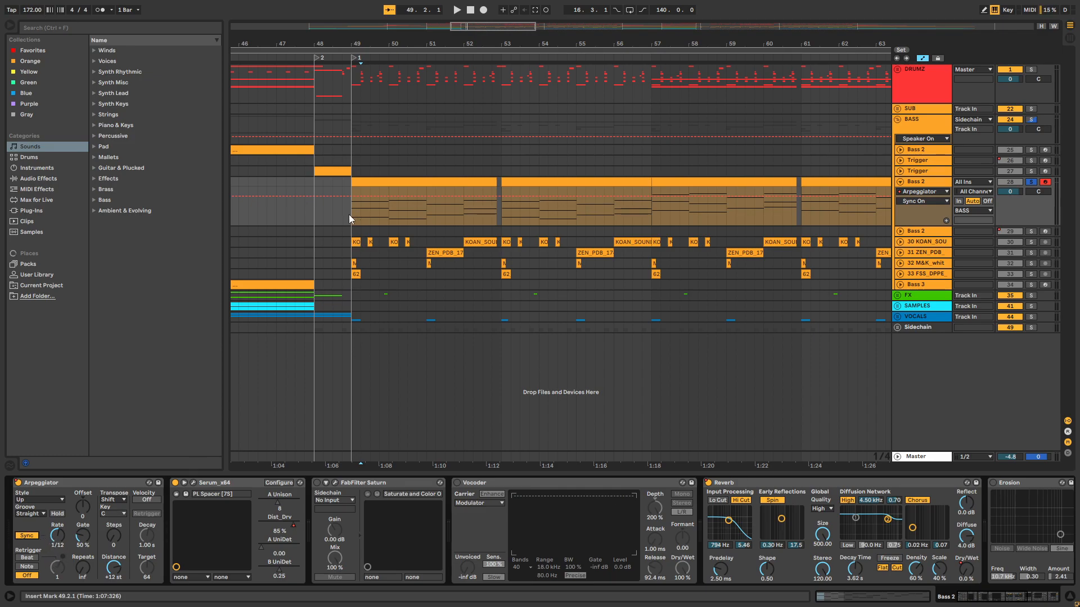
drag(341, 40, 341, 56)
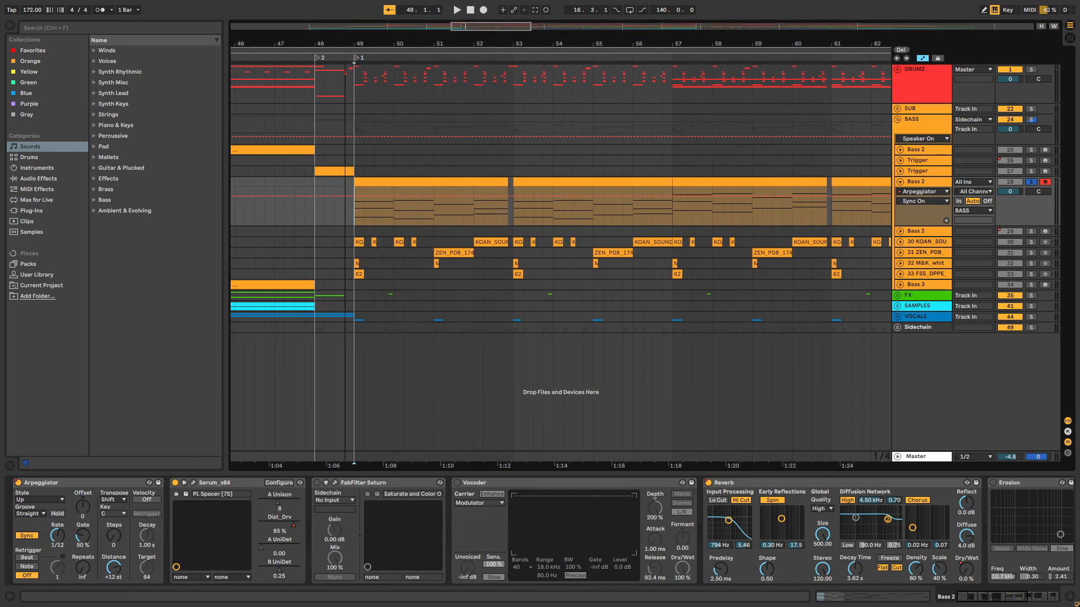
Open the Bass 2 clip at bar 49 and examine the sustained chord notes in its first four bars.
double_click(385, 222)
drag(257, 308, 537, 313)
scroll(388, 400, down, 3)
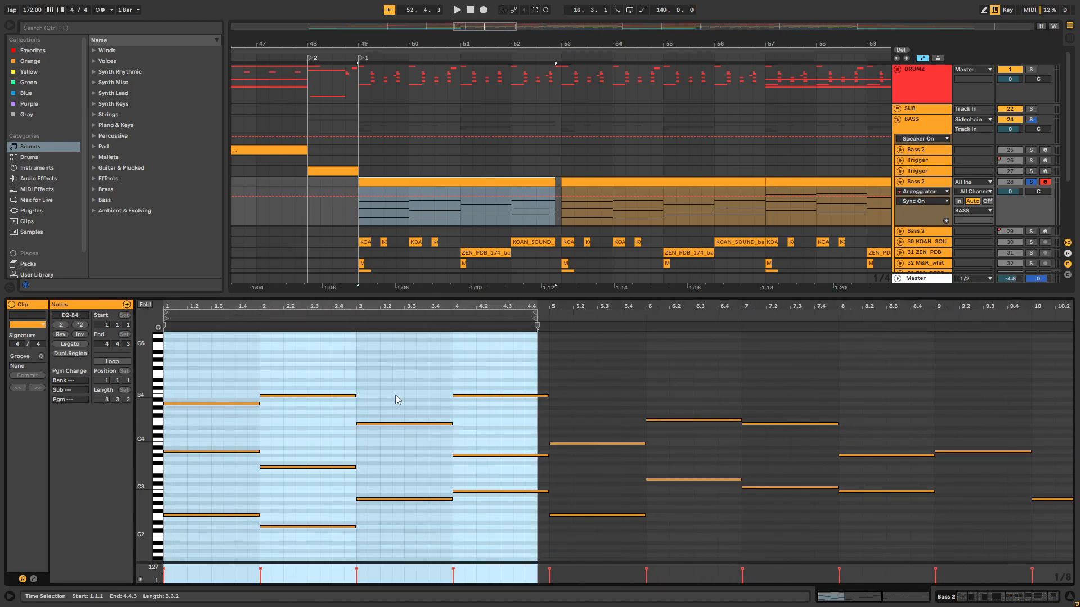
Set the Arpeggiator's synced rate to 1/4 and audition the soloed bass from bar 49.
click(335, 235)
drag(62, 549, 62, 560)
key(space)
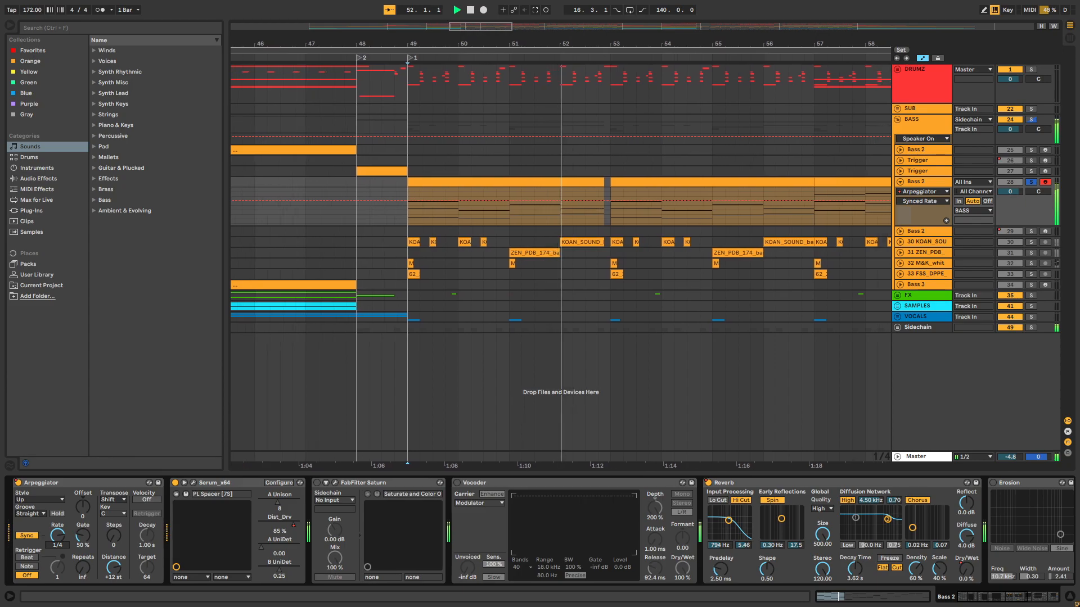
drag(530, 40, 530, 27)
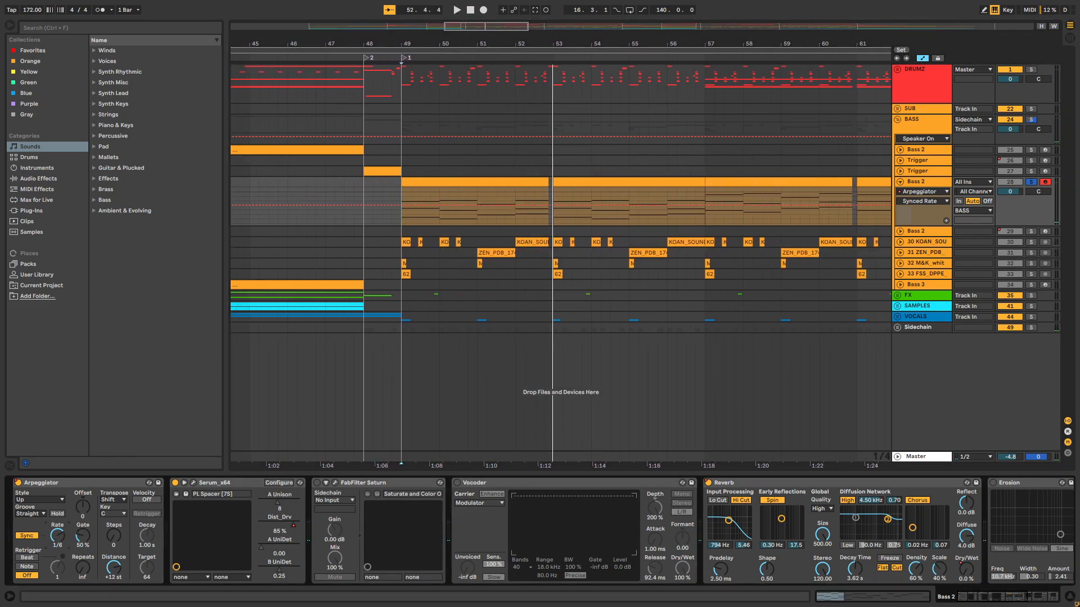
Replay the soloed bass from bar 49 with the Arpeggiator's synced rate at 1/12.
click(401, 218)
key(space)
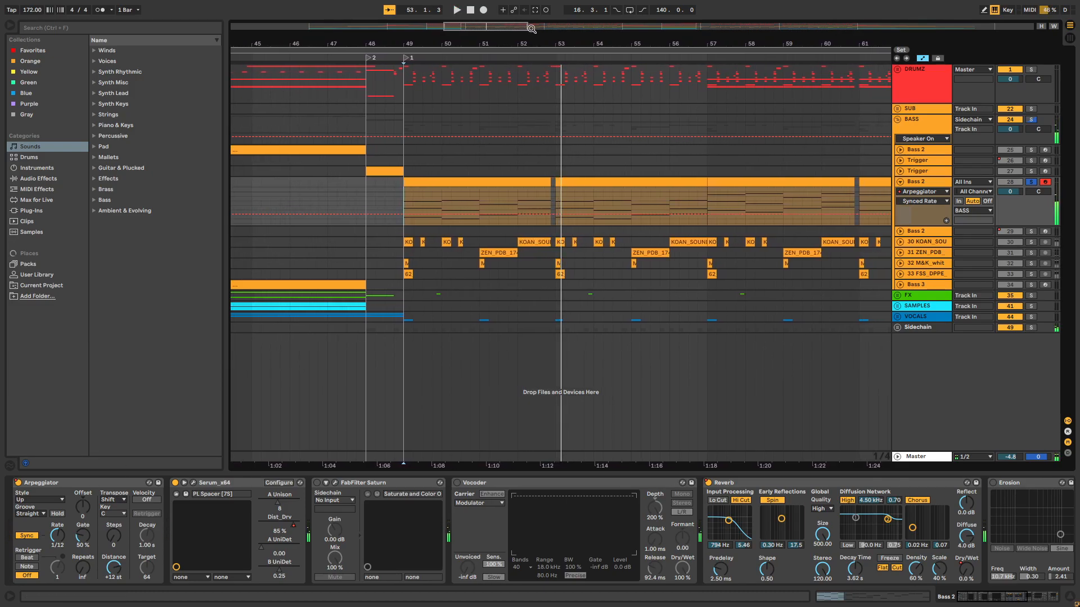
scroll(835, 145, down, 2)
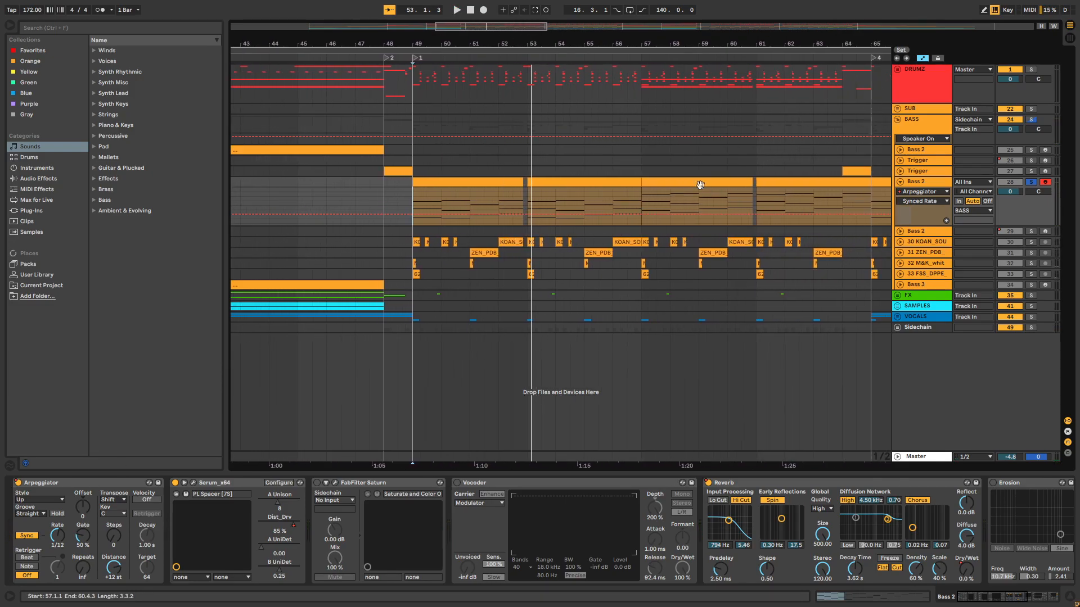
Return the Arpeggiator to free rate and show its Free Rate automation across the drop.
click(26, 536)
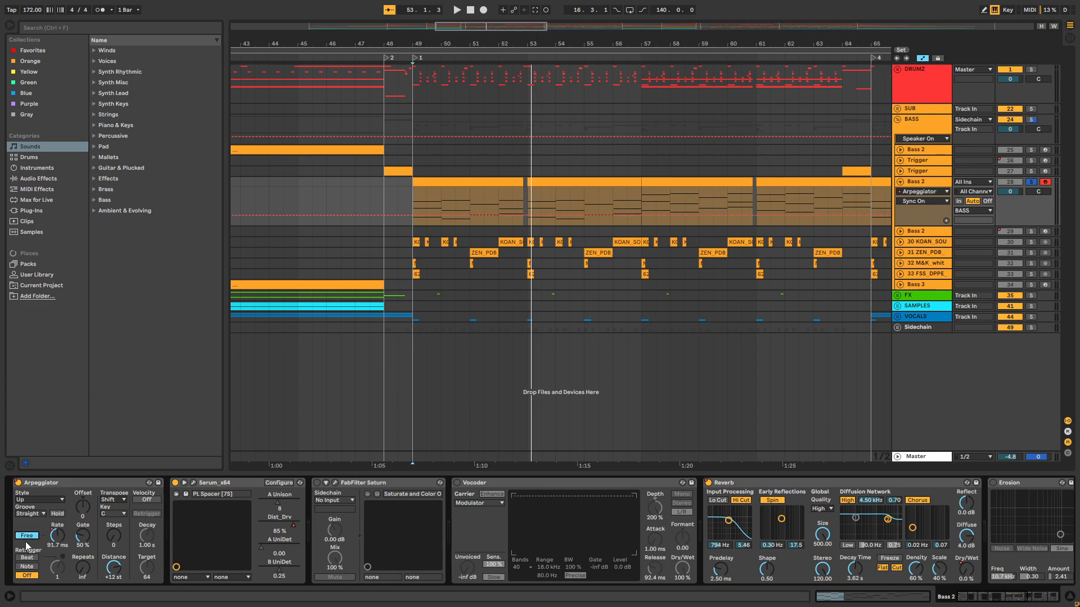
right_click(61, 541)
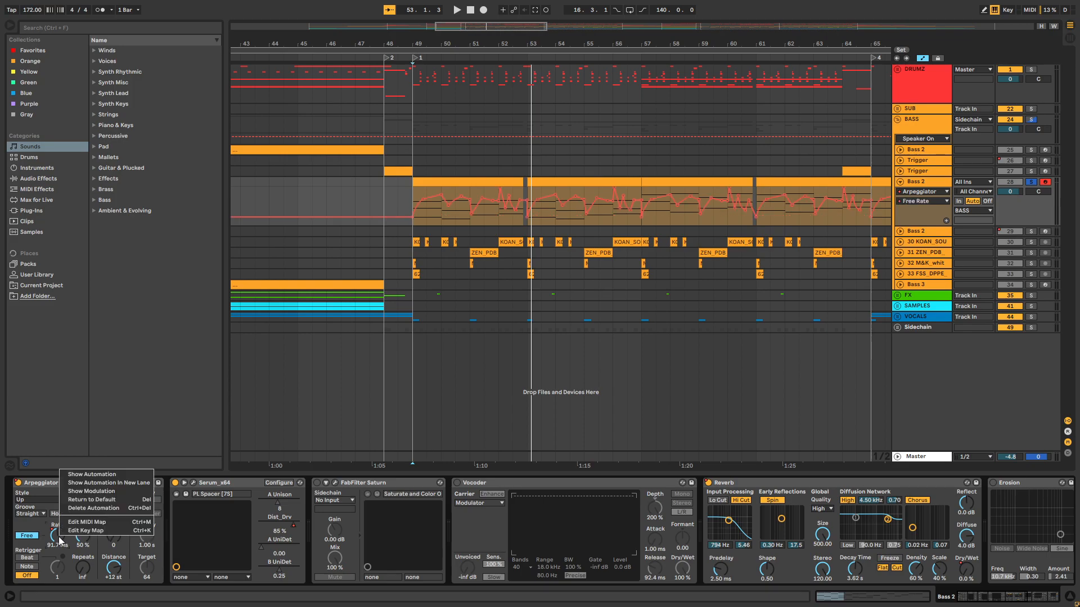
click(80, 475)
mouse_move(476, 45)
mouse_down()
mouse_move(476, 28)
mouse_move(475, 55)
mouse_move(446, 60)
mouse_up()
mouse_move(304, 44)
mouse_down()
mouse_move(282, 26)
mouse_move(105, 20)
mouse_up()
drag(576, 44, 864, 72)
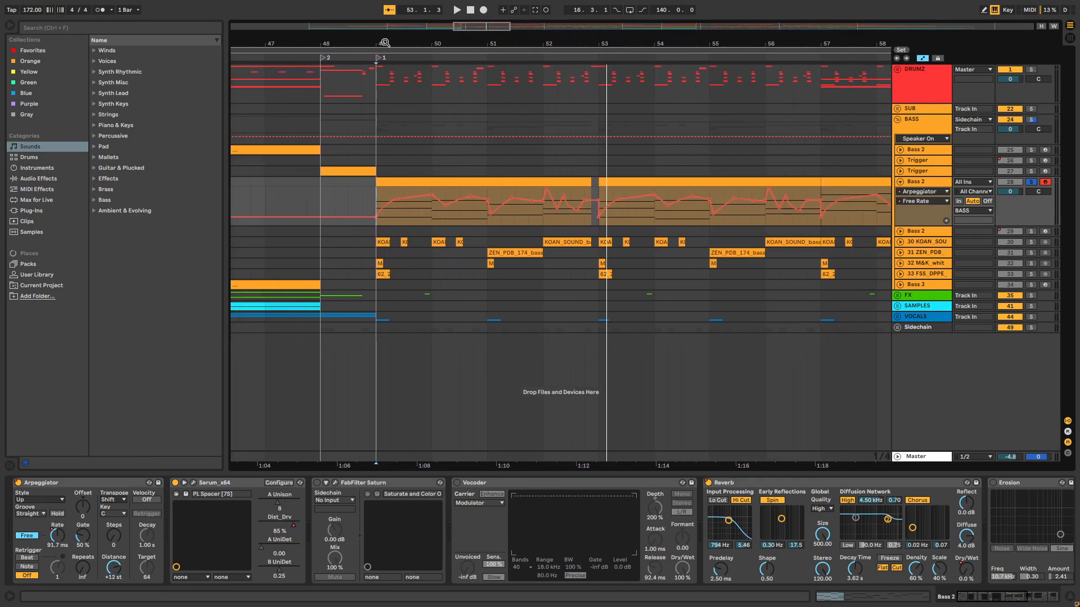
Play the soloed bass from bar 49 and examine the Free Rate automation curve over bars 49 to 53.
click(378, 190)
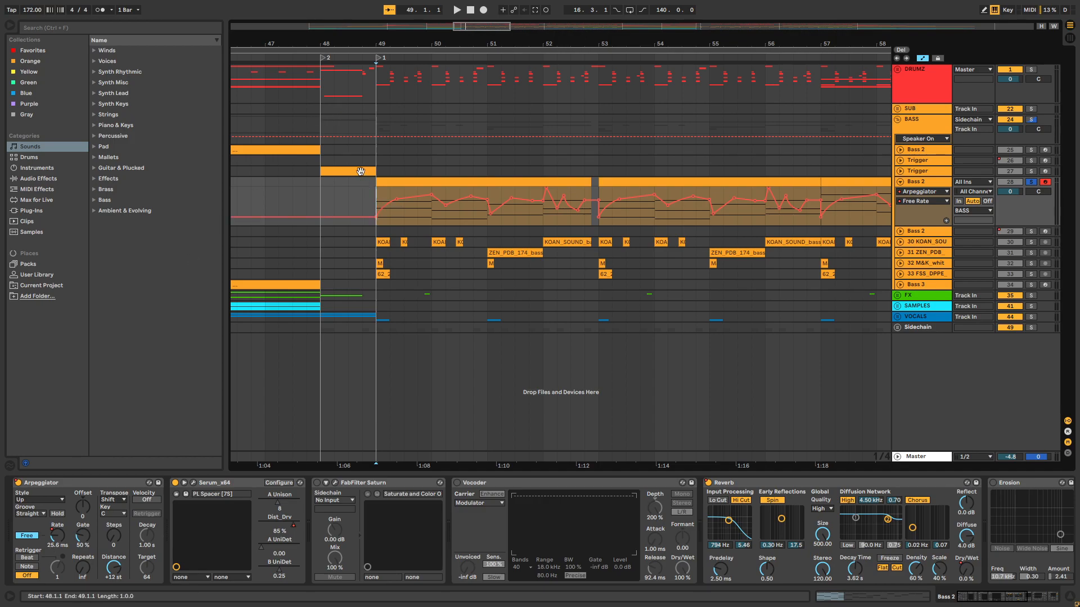
scroll(382, 174, down, 2)
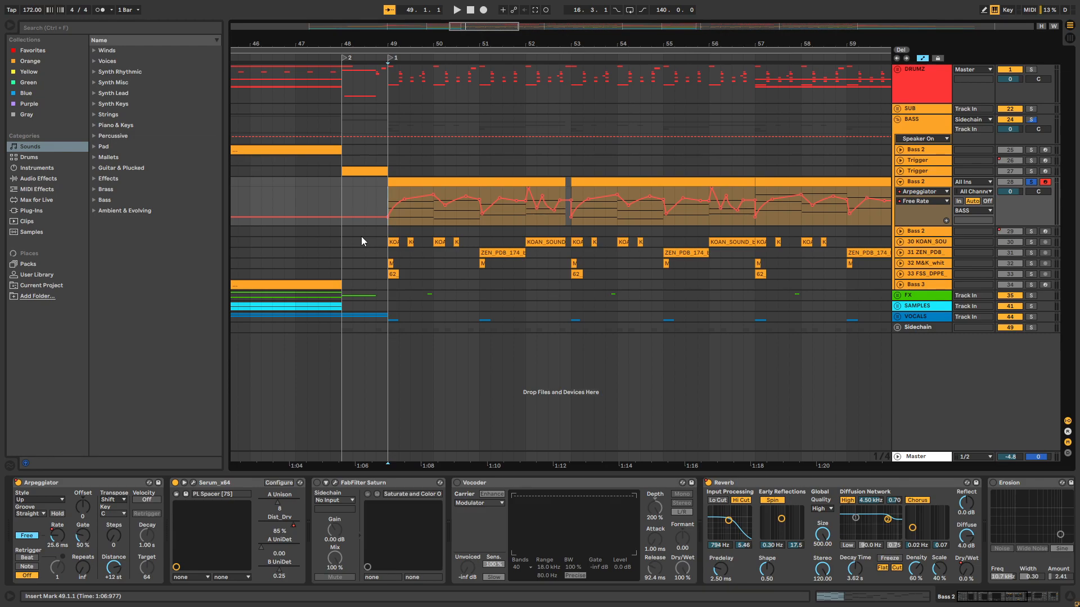
key(space)
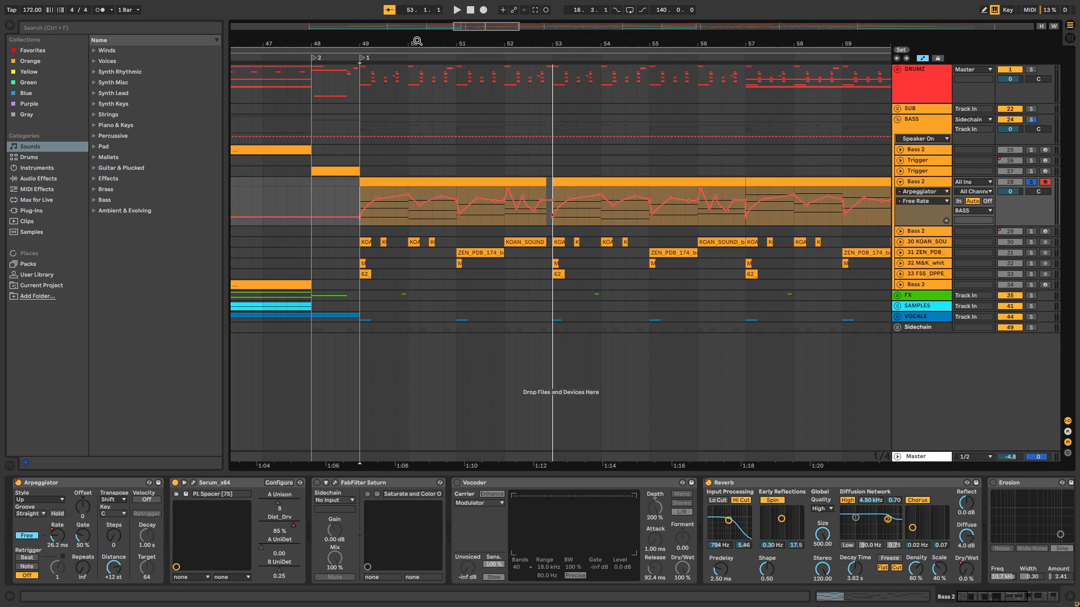
drag(417, 41, 384, 200)
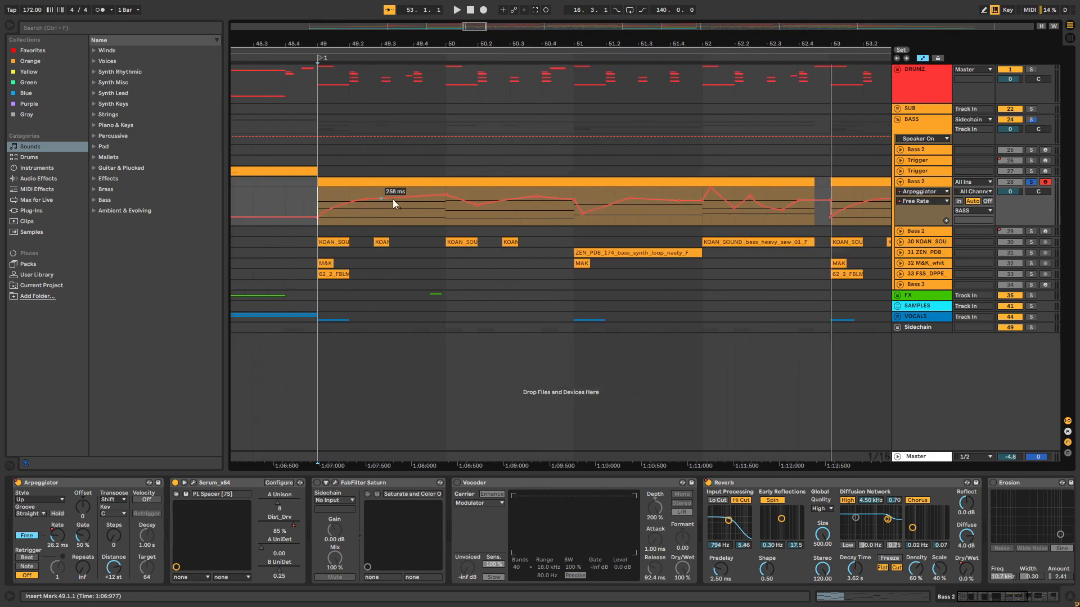
mouse_move(482, 43)
mouse_down()
mouse_move(482, 3)
mouse_move(481, 40)
mouse_up()
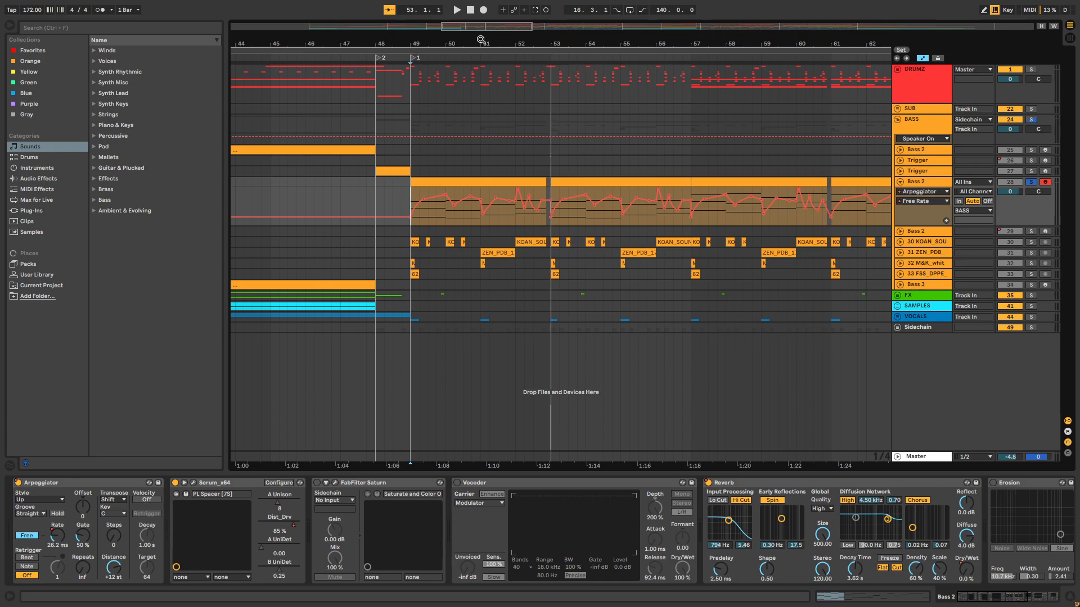
Clear the track solos, play the full mix from bar 49, and bring up the Bass 2 device chain.
click(1032, 70)
click(415, 103)
key(space)
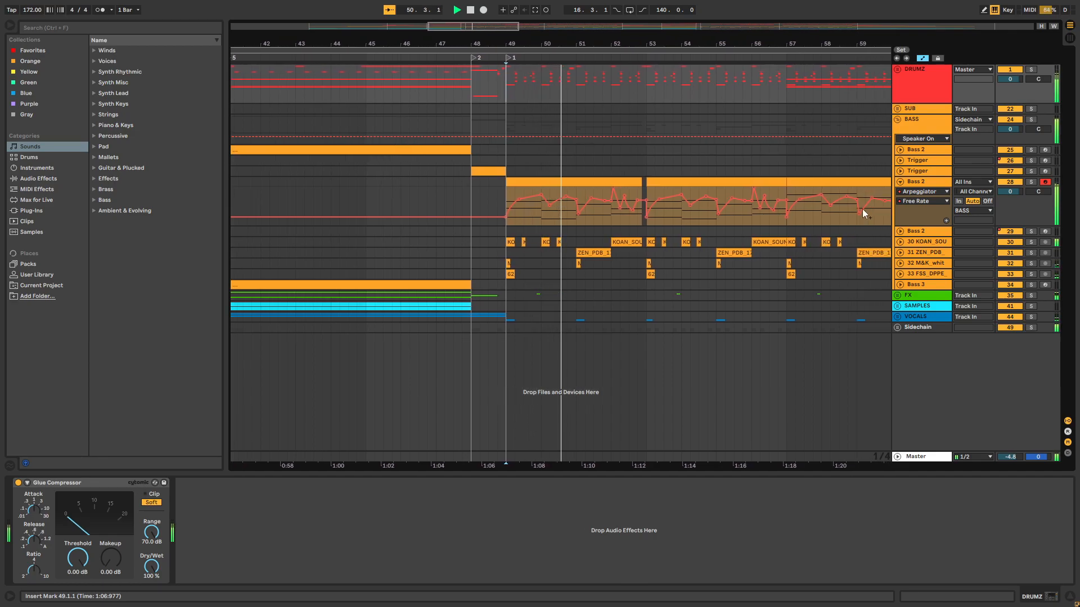
click(675, 220)
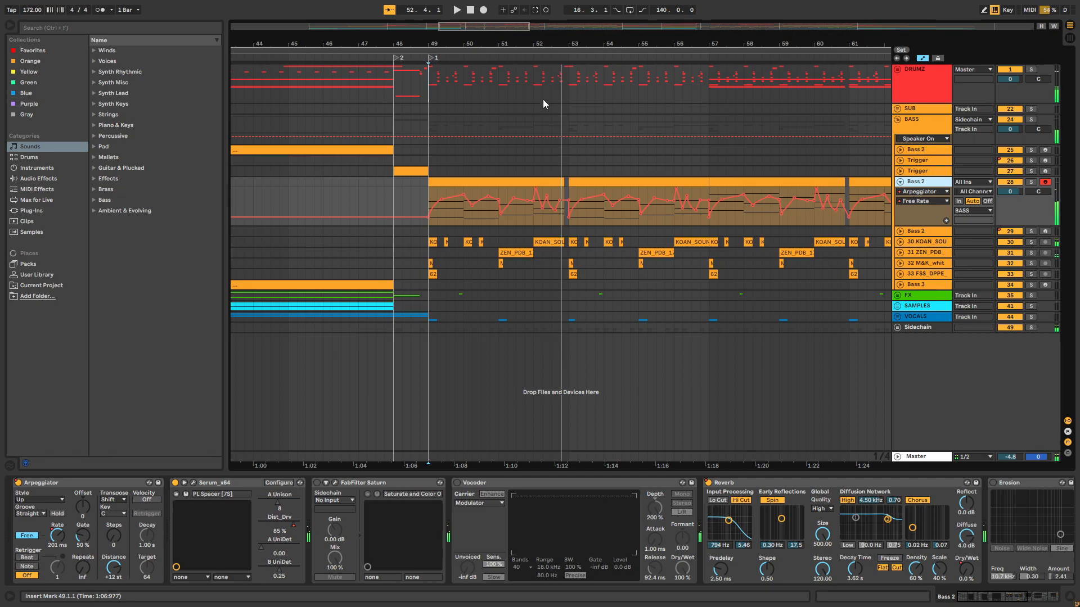
drag(531, 48, 532, 42)
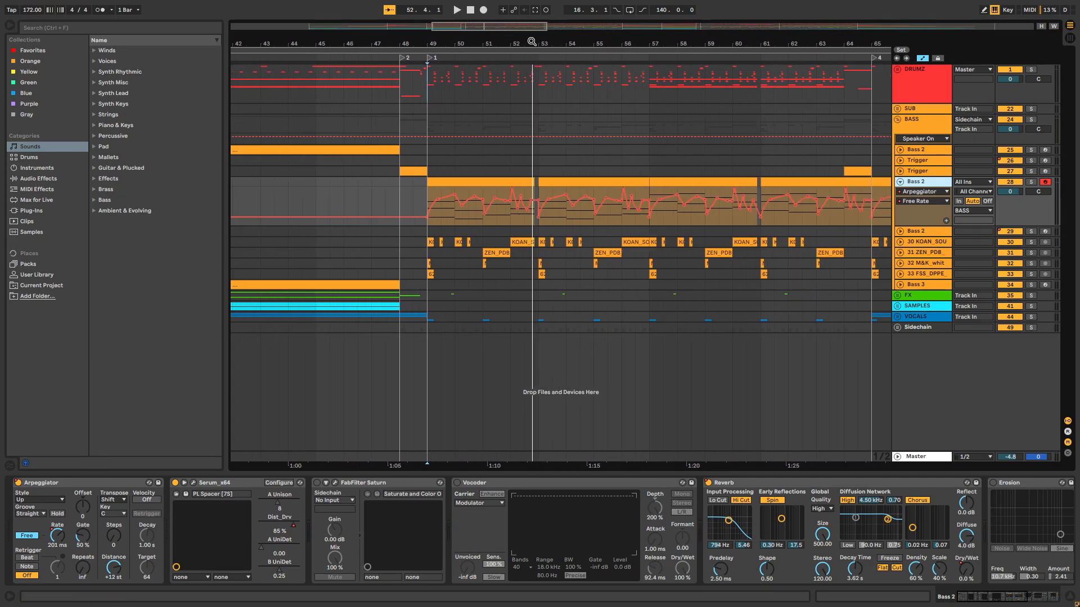
drag(532, 41, 509, 39)
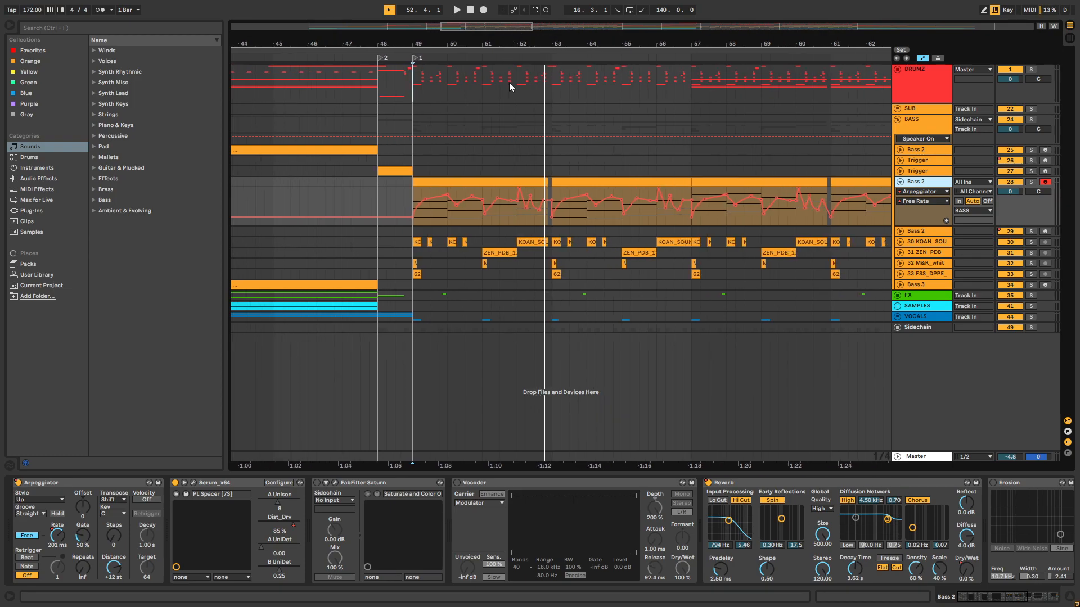
Turn on the Vocoder in the Bass 2 device chain.
mouse_move(1017, 598)
mouse_down()
mouse_move(1036, 600)
mouse_move(1019, 600)
mouse_up()
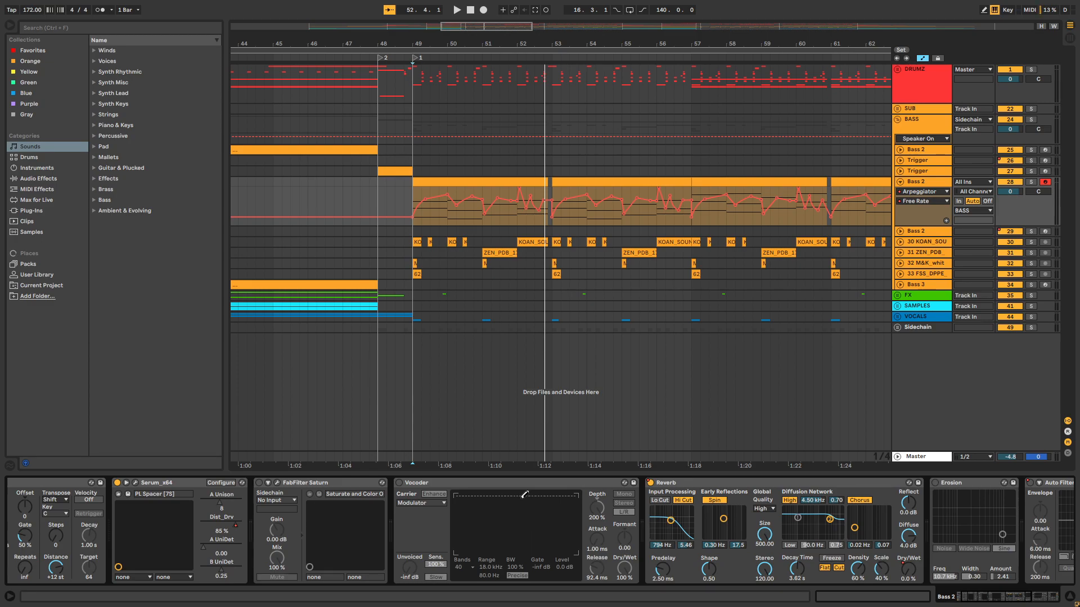
click(399, 483)
click(399, 484)
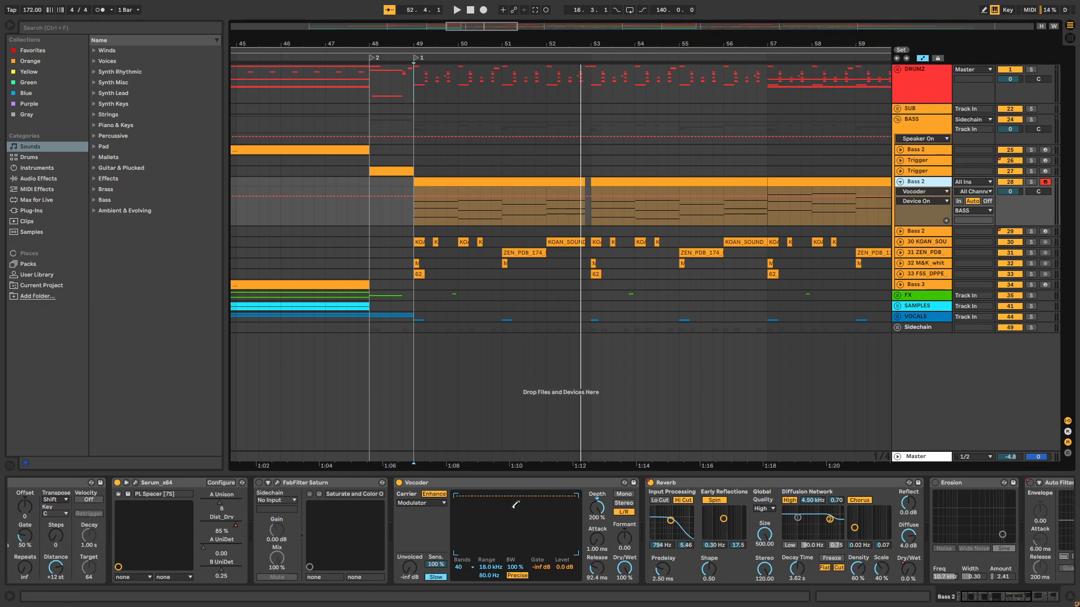
drag(423, 41, 462, 42)
Try Noise as the Vocoder's carrier and audition the full mix from bar 49.
click(424, 503)
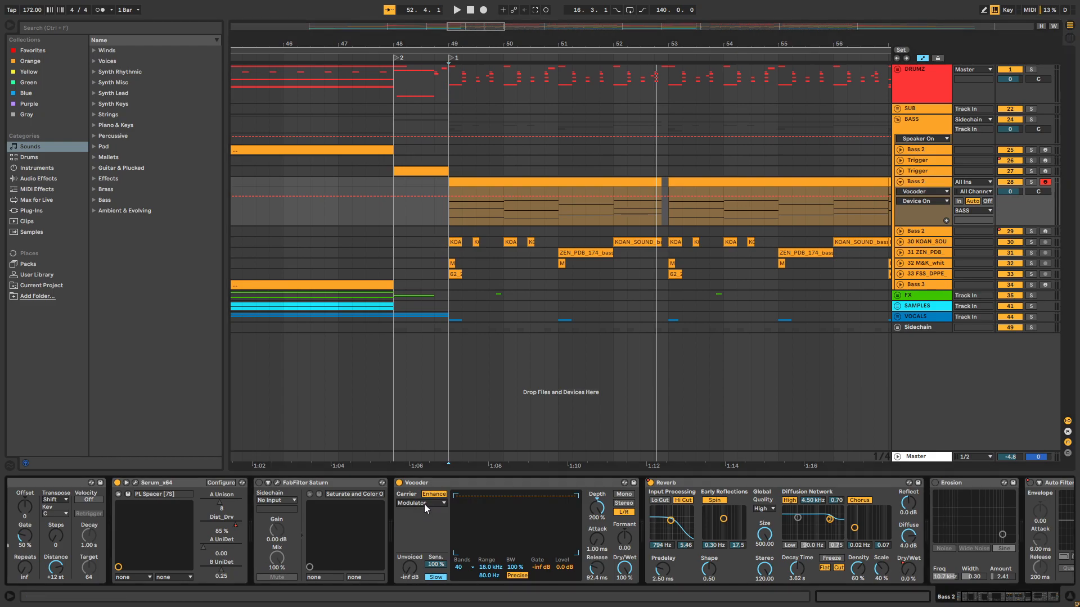
click(423, 534)
click(422, 503)
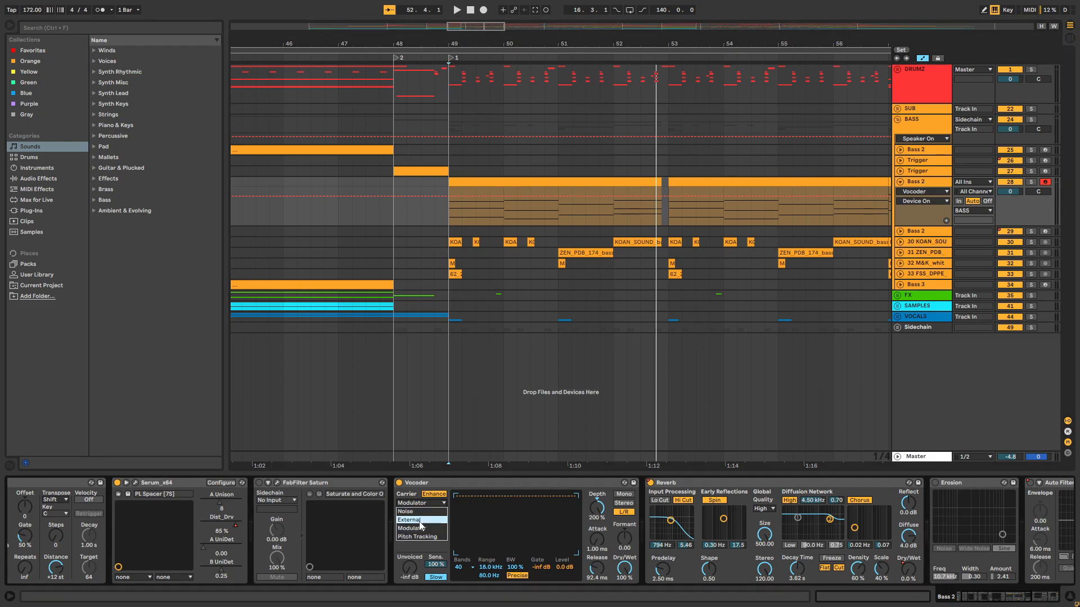
click(416, 511)
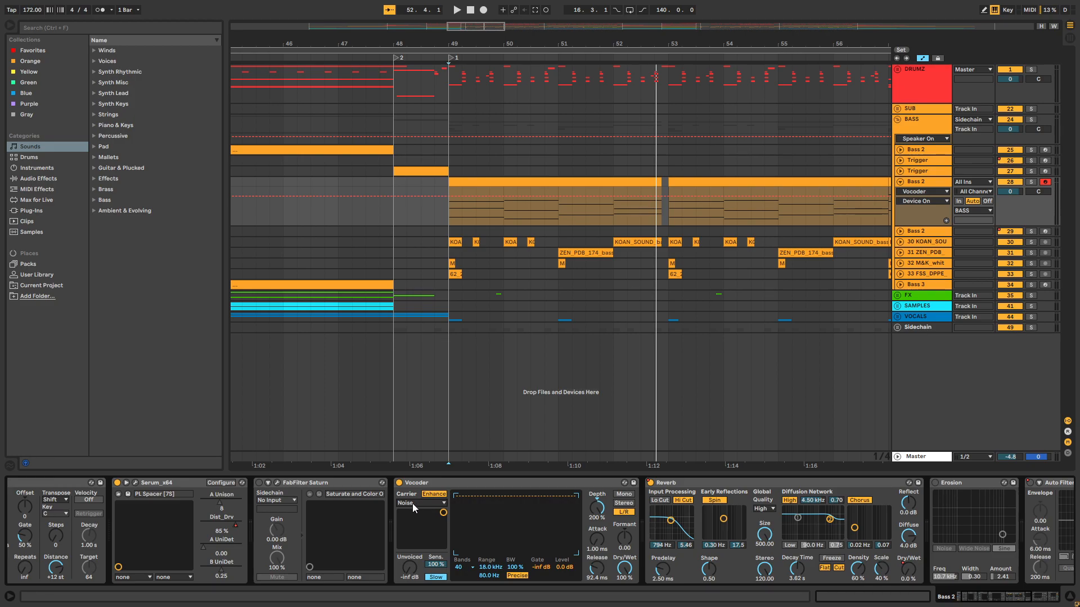
click(447, 214)
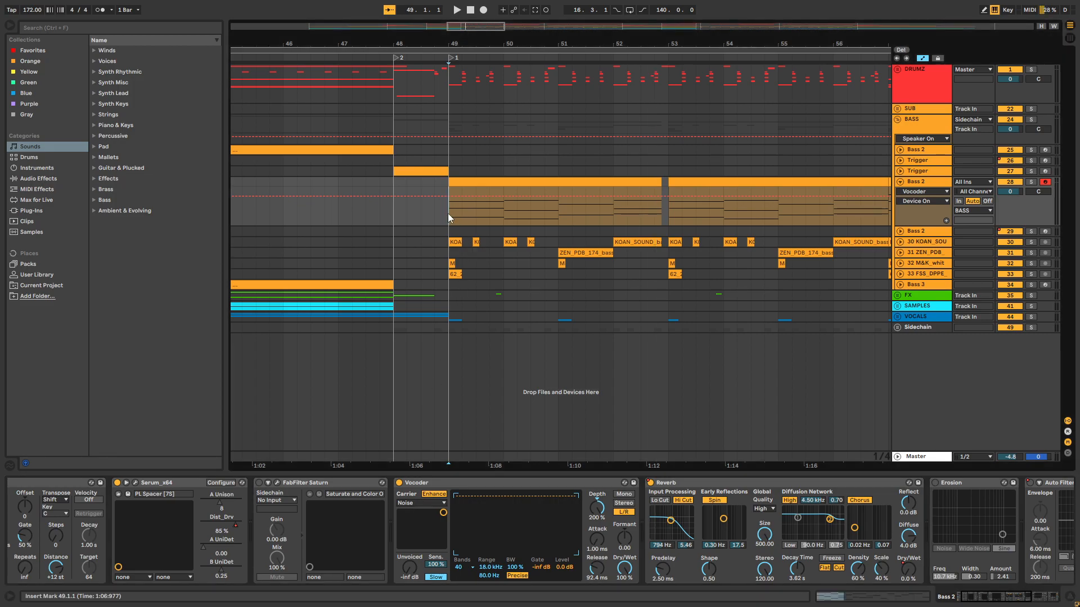
key(space)
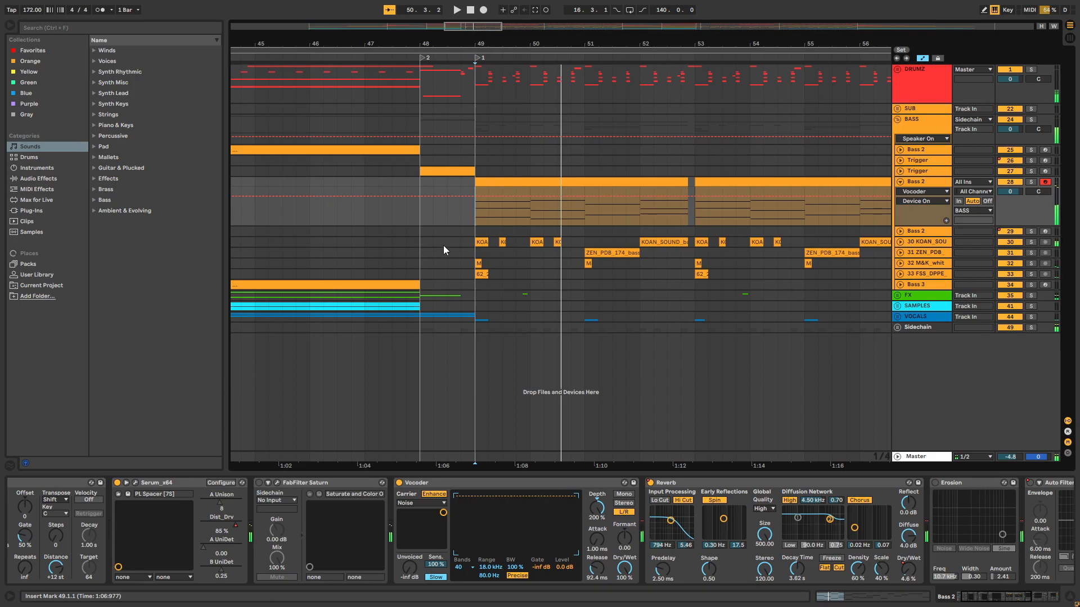
Set the Vocoder's carrier to Modulator.
click(421, 503)
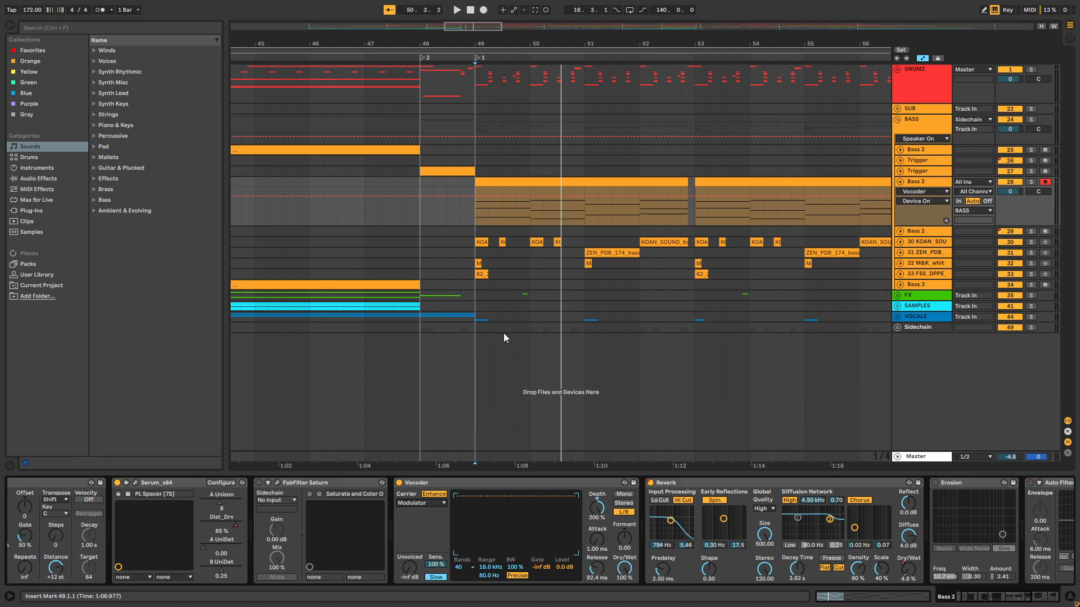
drag(519, 47, 515, 33)
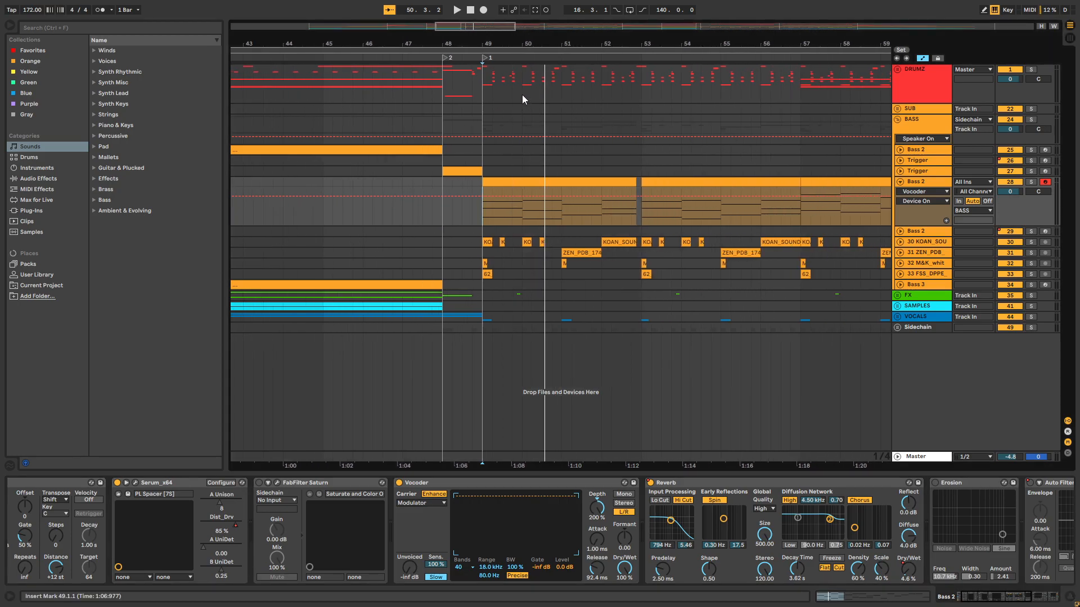
Try 4 bands on the Vocoder and return the band count to 40.
click(458, 569)
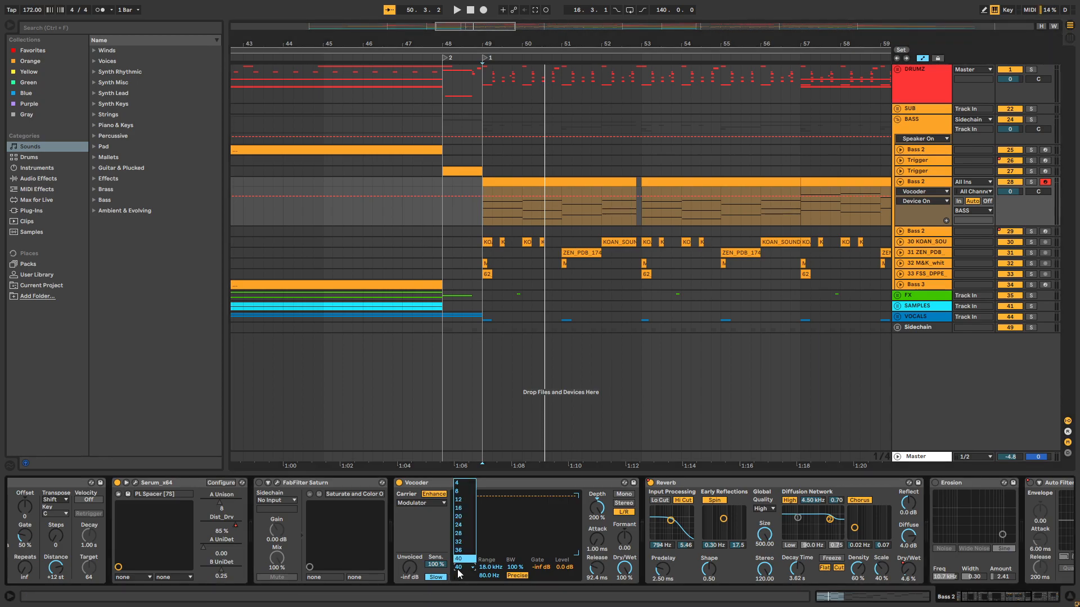
click(457, 483)
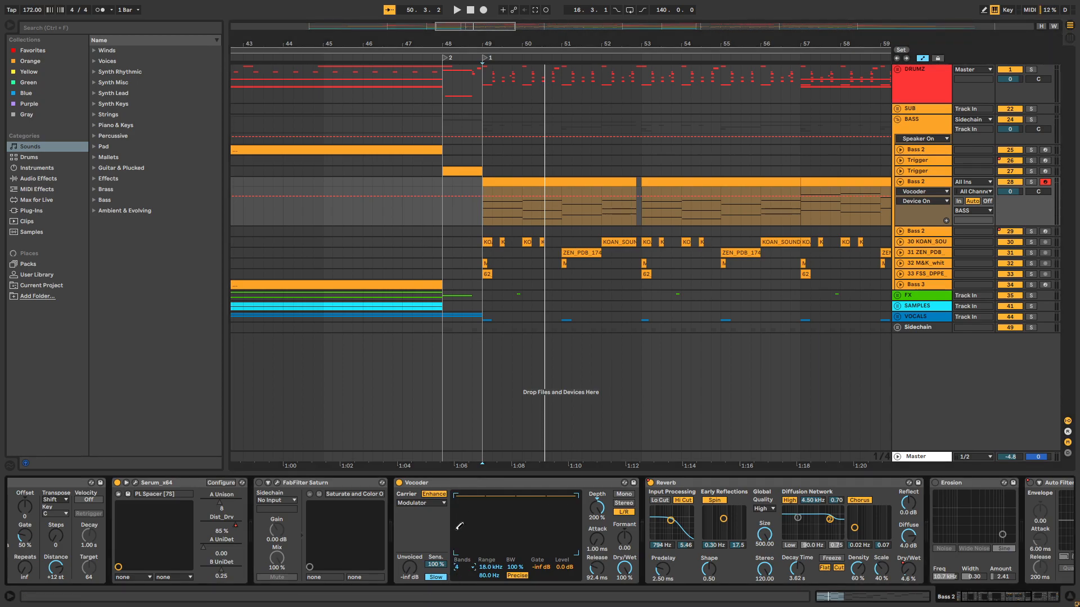
click(460, 569)
click(462, 569)
click(465, 566)
click(467, 568)
click(463, 550)
click(597, 521)
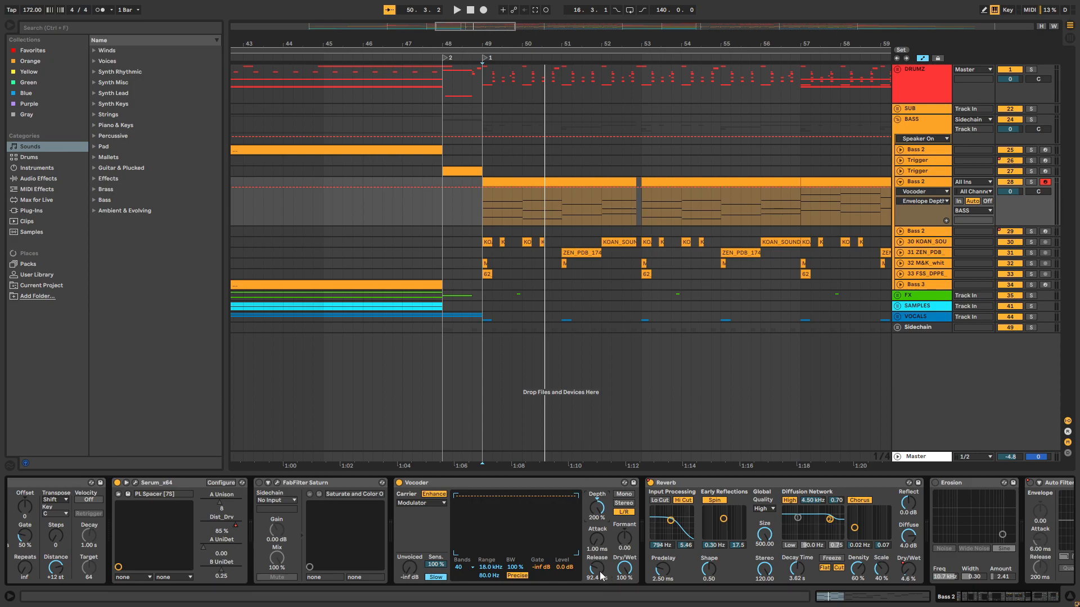
Try the Vocoder's Stereo mode and return it to L/R, with playback set to start at bar 49.
drag(511, 46, 561, 54)
click(535, 214)
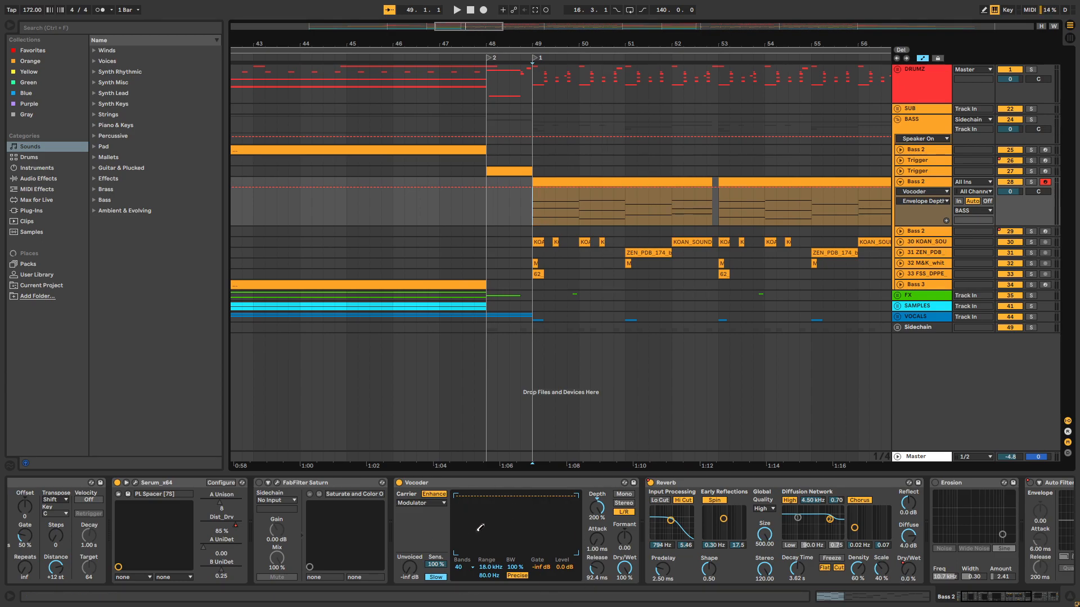
click(622, 512)
click(623, 504)
click(623, 512)
click(625, 505)
click(624, 512)
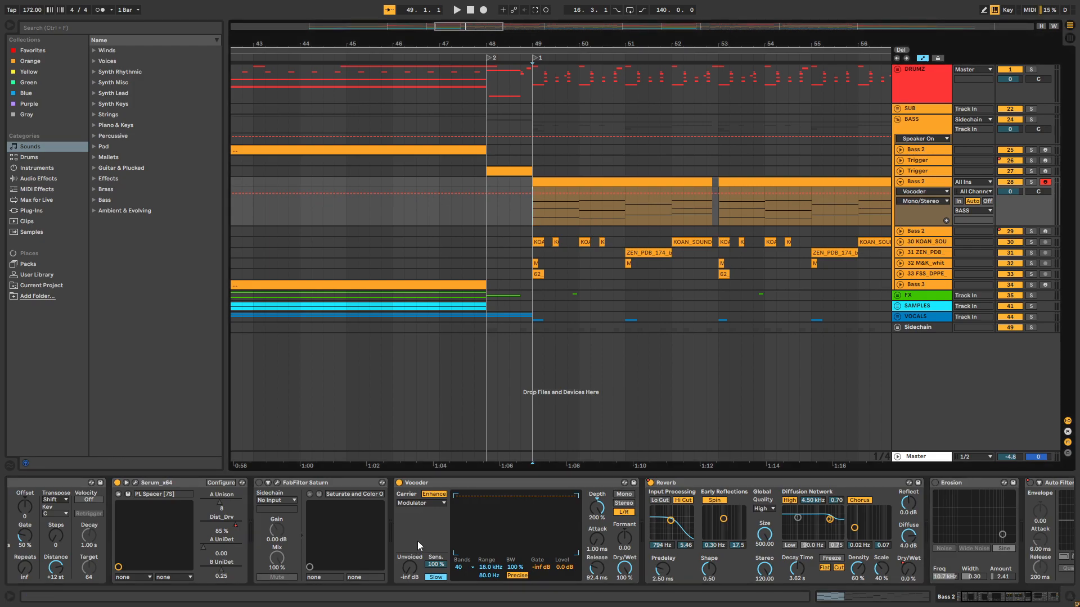
Play the full mix from bar 49 and compare it with the Vocoder off and on.
key(space)
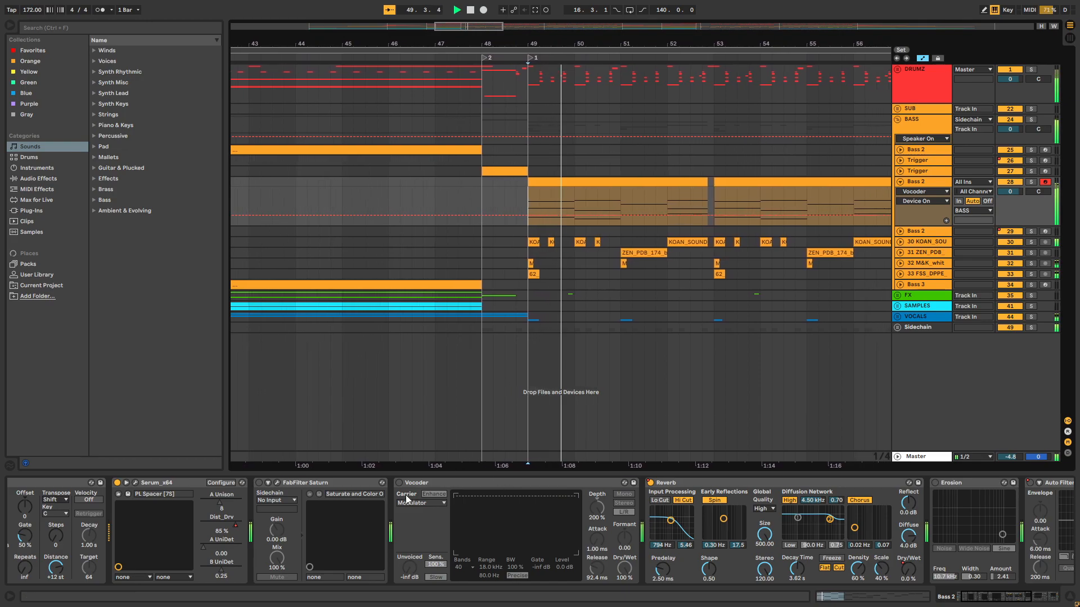
click(399, 483)
key(space)
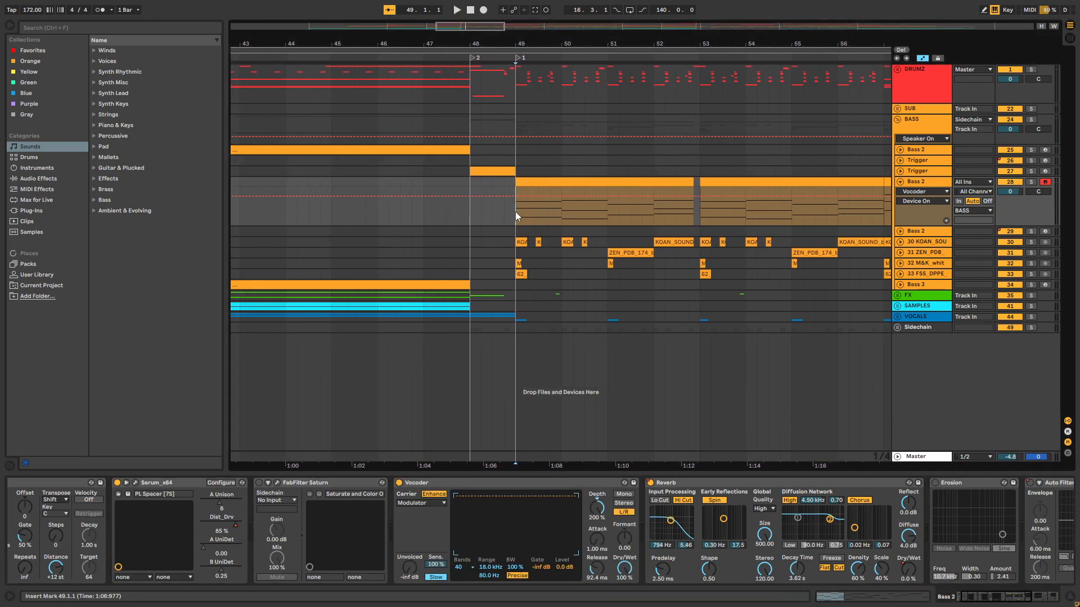
key(space)
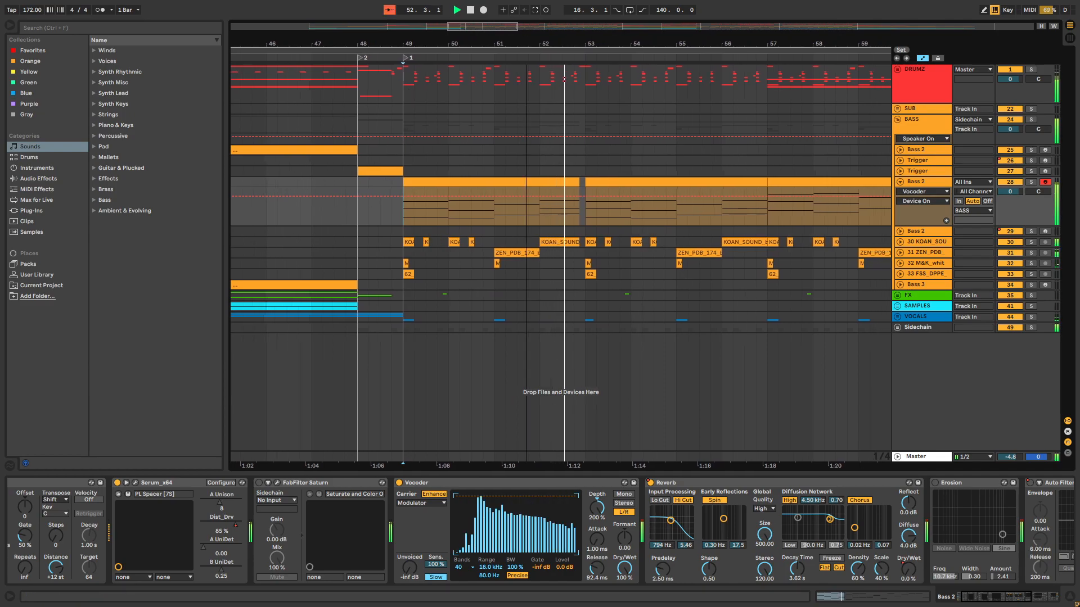
Solo the Bass 2 track and audition it through the Vocoder from bar 49.
scroll(548, 130, down, 2)
click(1031, 182)
key(space)
key(space)
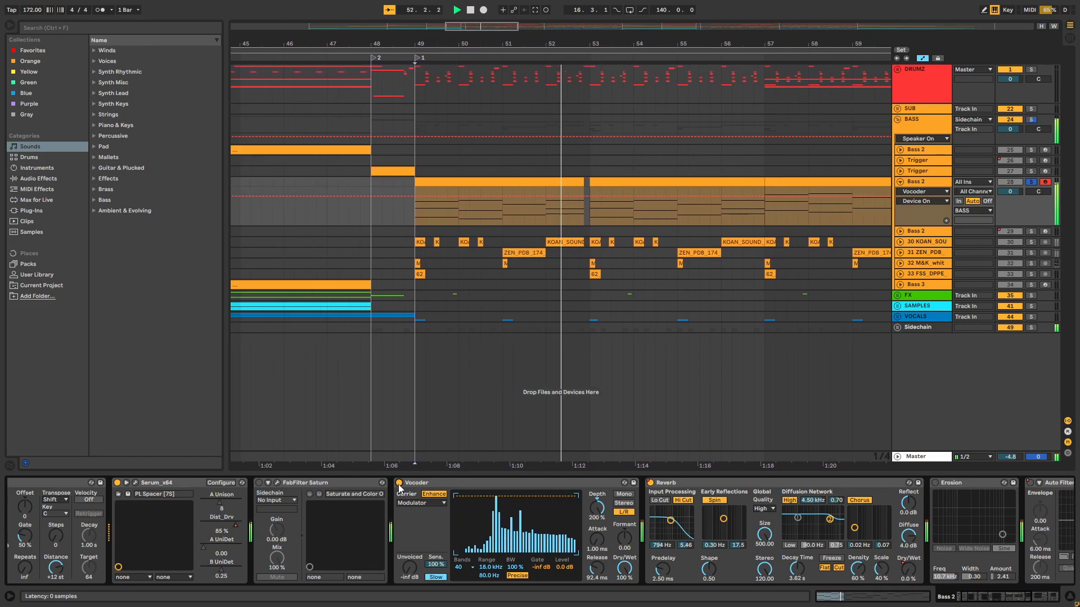
key(space)
click(530, 197)
key(minus)
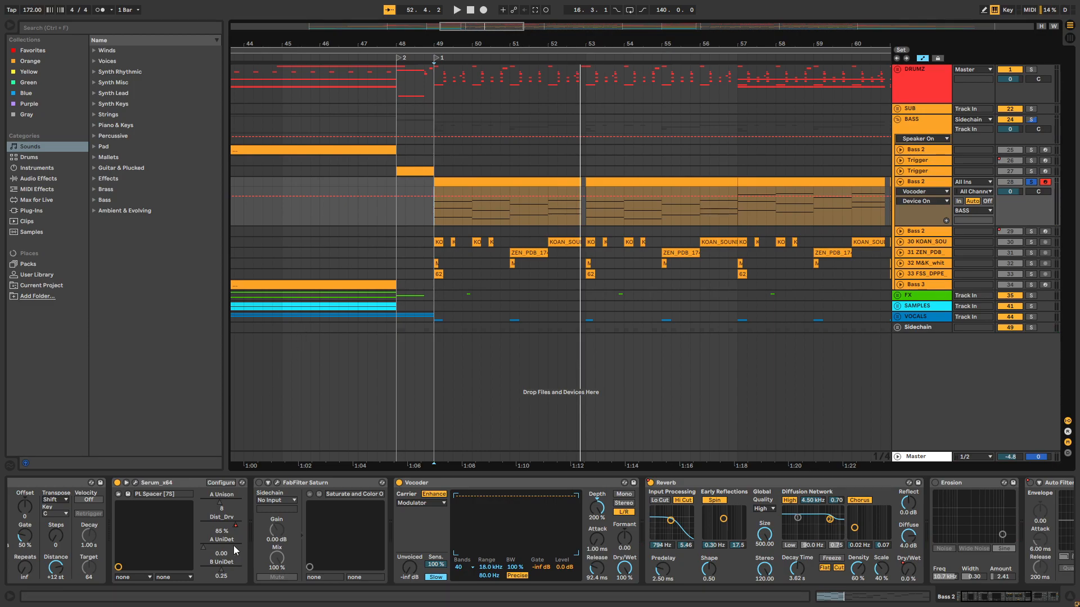
Turn on FabFilter Saturn in the Bass 2 chain, open its plug-in window and move it clear of the arrangement.
click(259, 482)
click(259, 483)
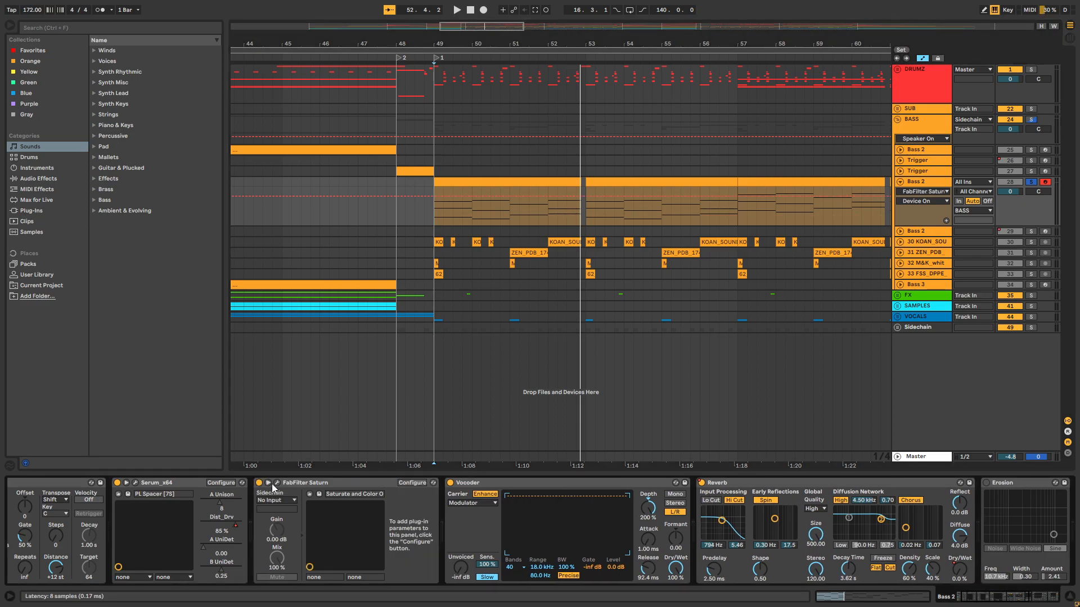
click(277, 482)
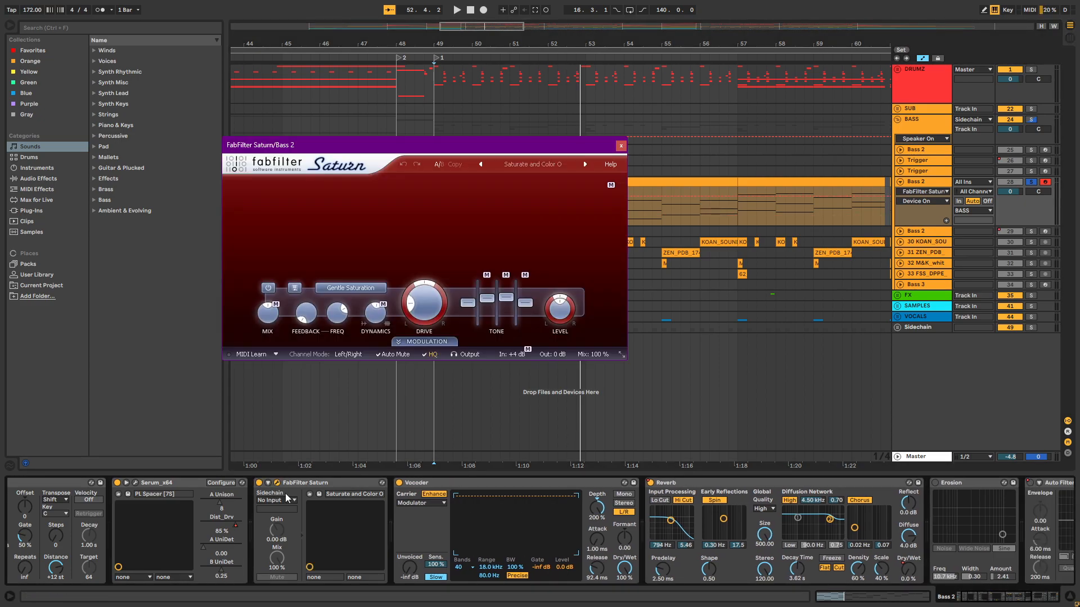
drag(473, 139, 361, 146)
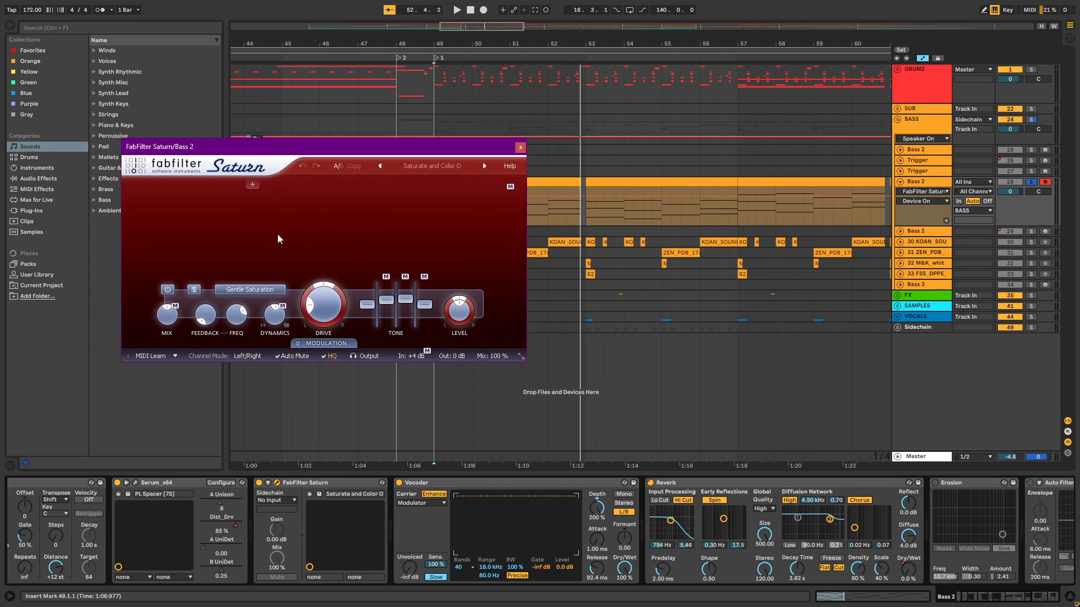
drag(253, 142, 224, 149)
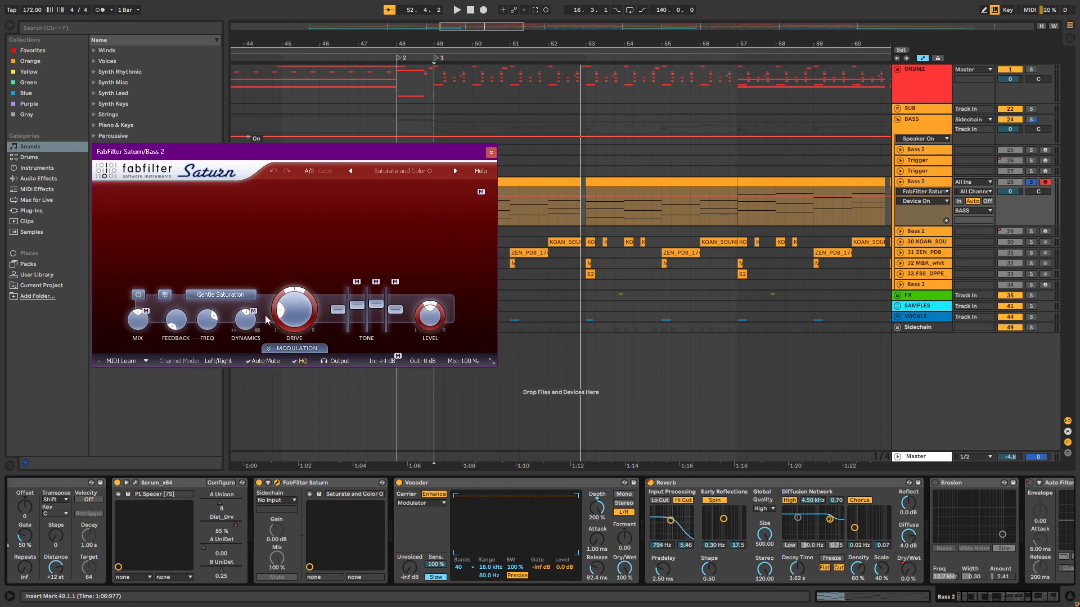
Load Saturn's Saturate and Color preset from the Saturation category, enable HQ and close the plug-in window.
click(403, 171)
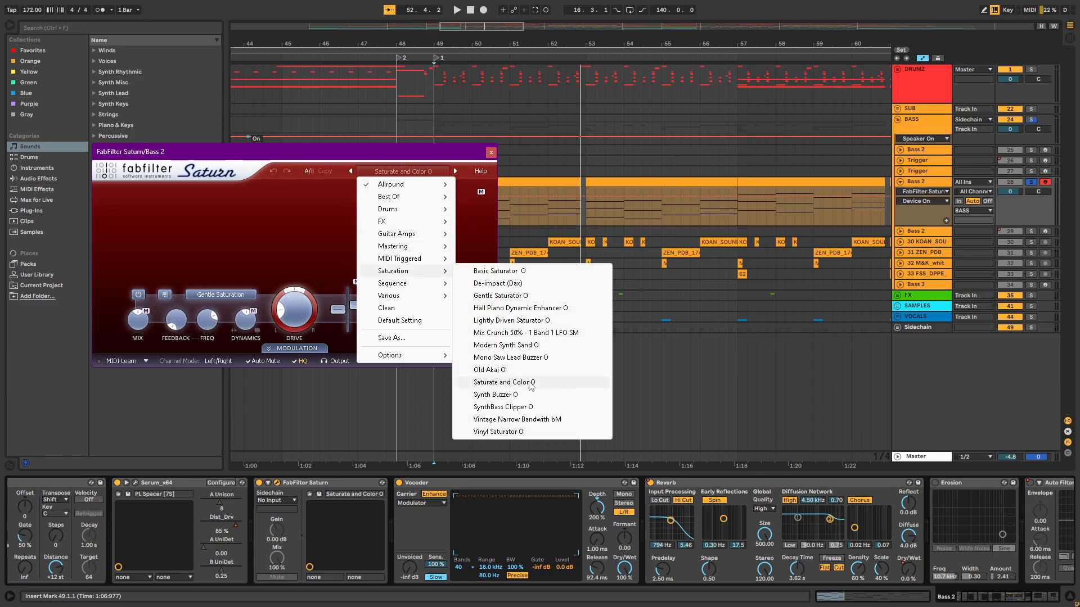
click(495, 383)
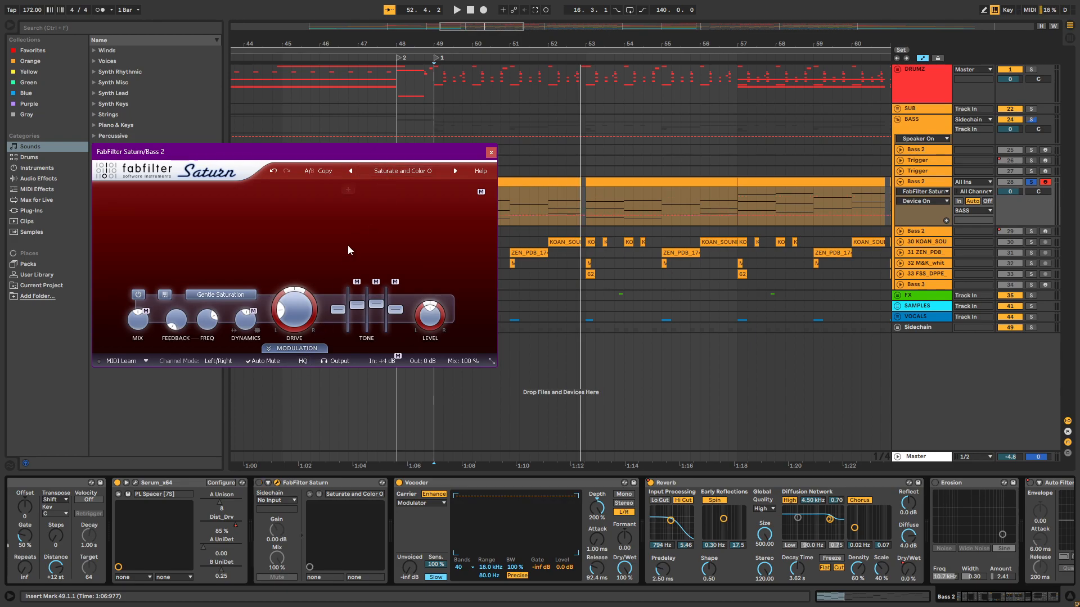
click(258, 483)
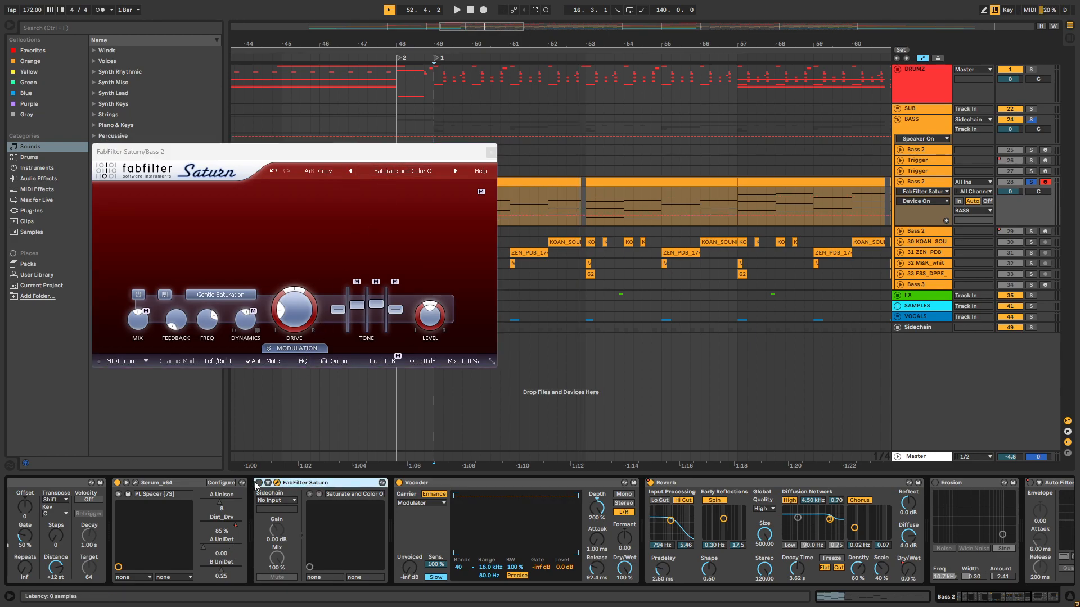
click(300, 361)
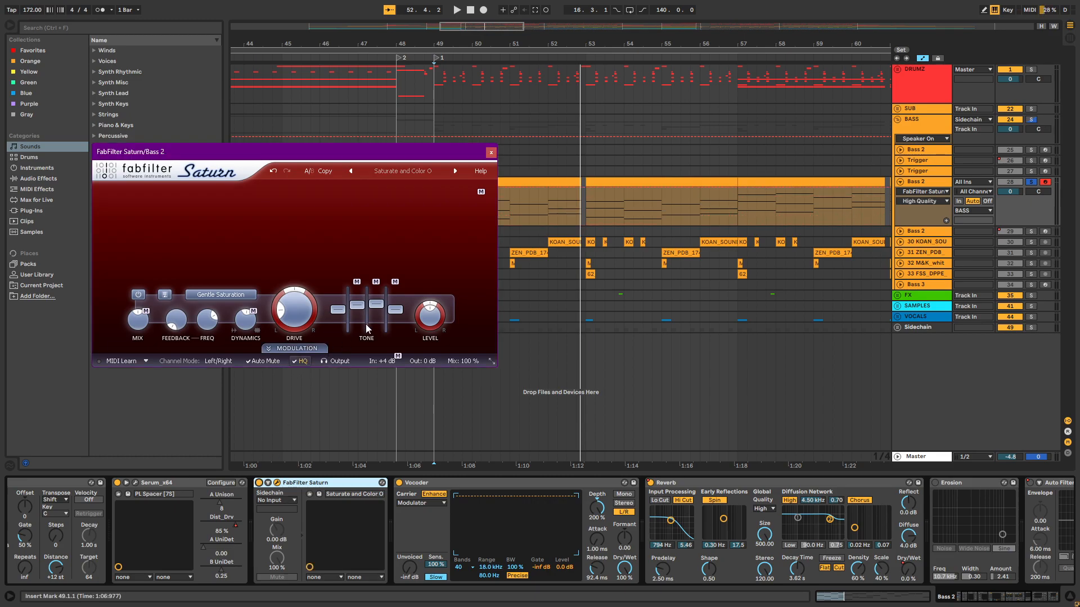
click(491, 152)
Play the soloed bass from bar 49 and compare it with Saturn off and on.
key(space)
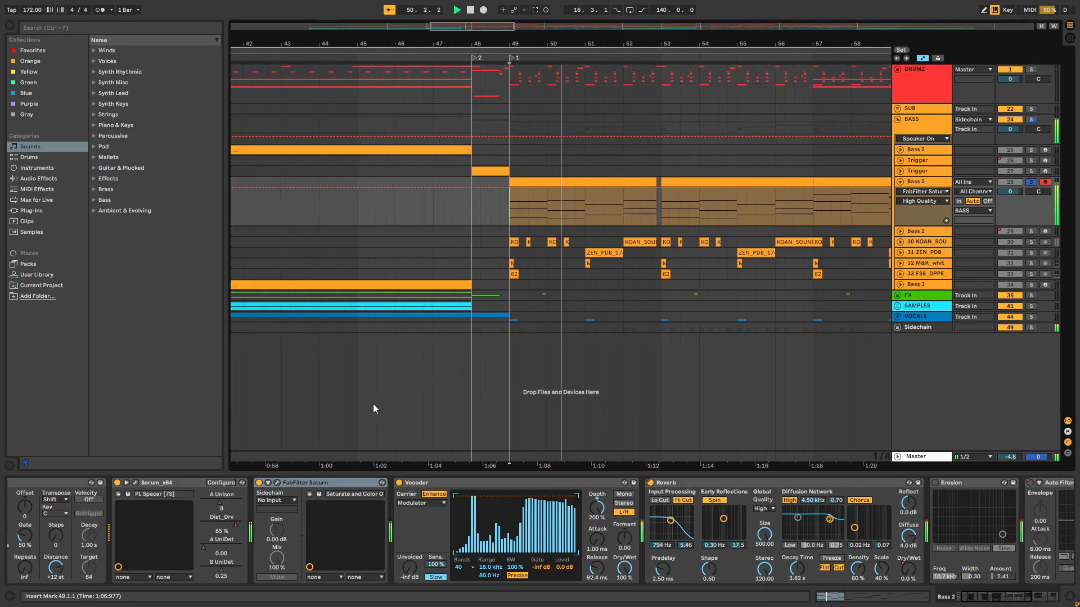
click(259, 483)
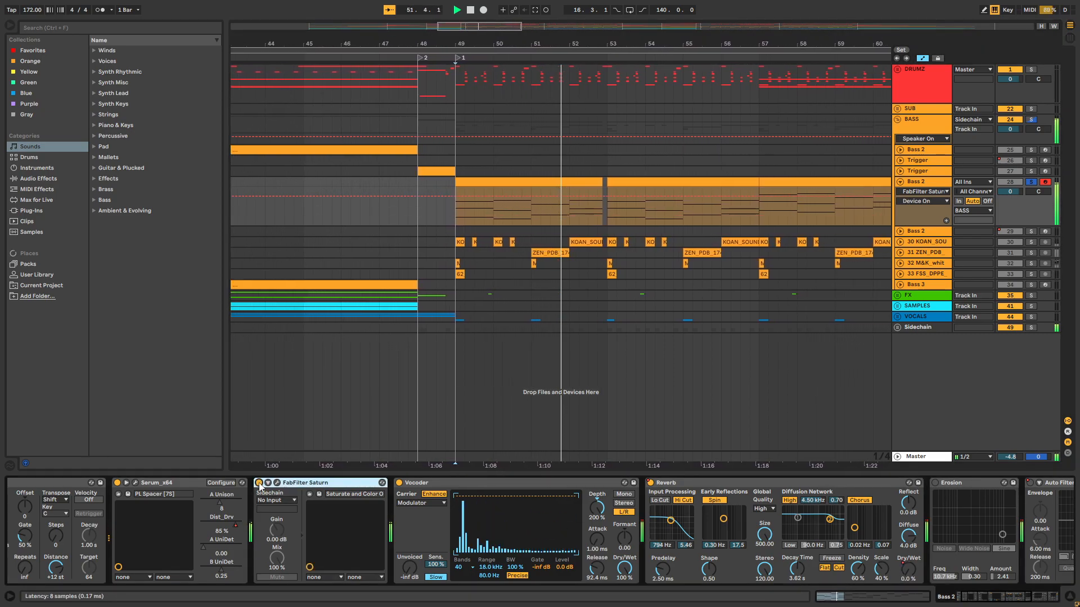
click(259, 483)
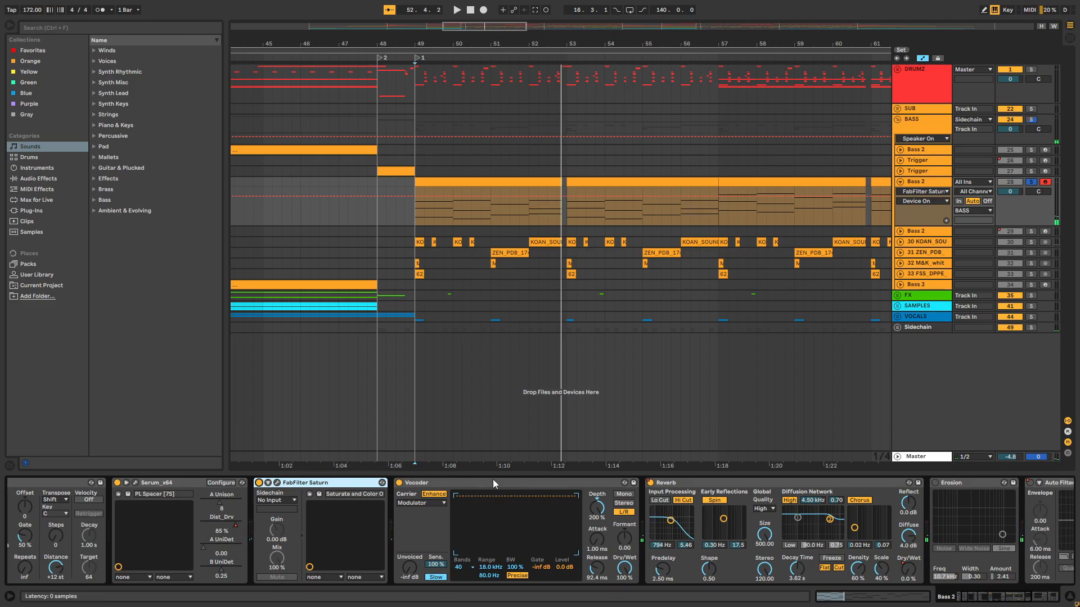
Turn on Erosion in the Bass 2 chain and set its mode to Noise.
drag(946, 595, 977, 597)
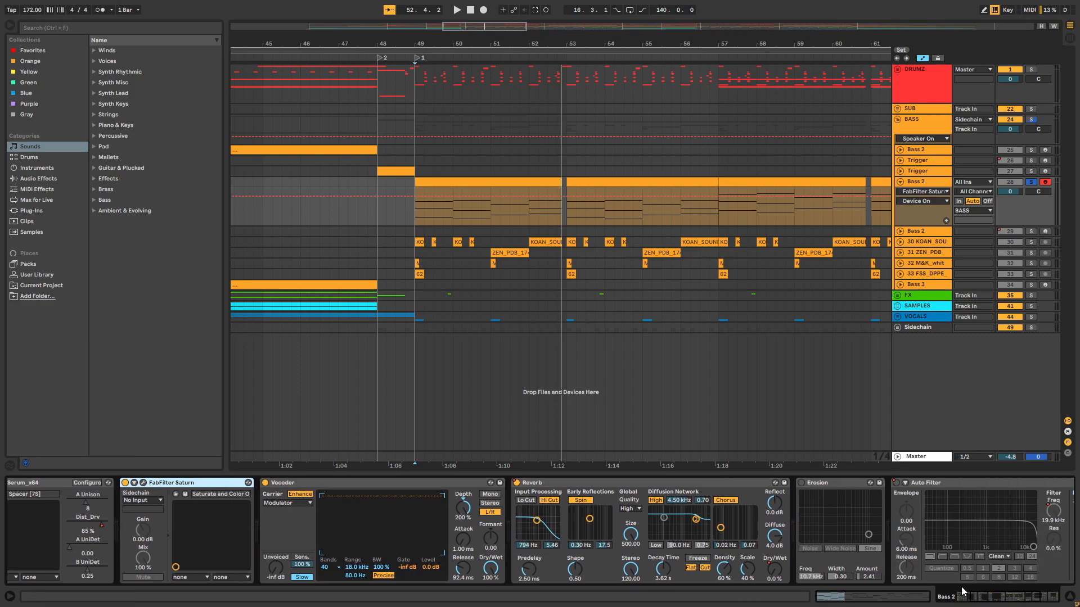
click(801, 482)
mouse_move(995, 598)
mouse_down()
mouse_move(1009, 601)
mouse_move(1000, 604)
mouse_up()
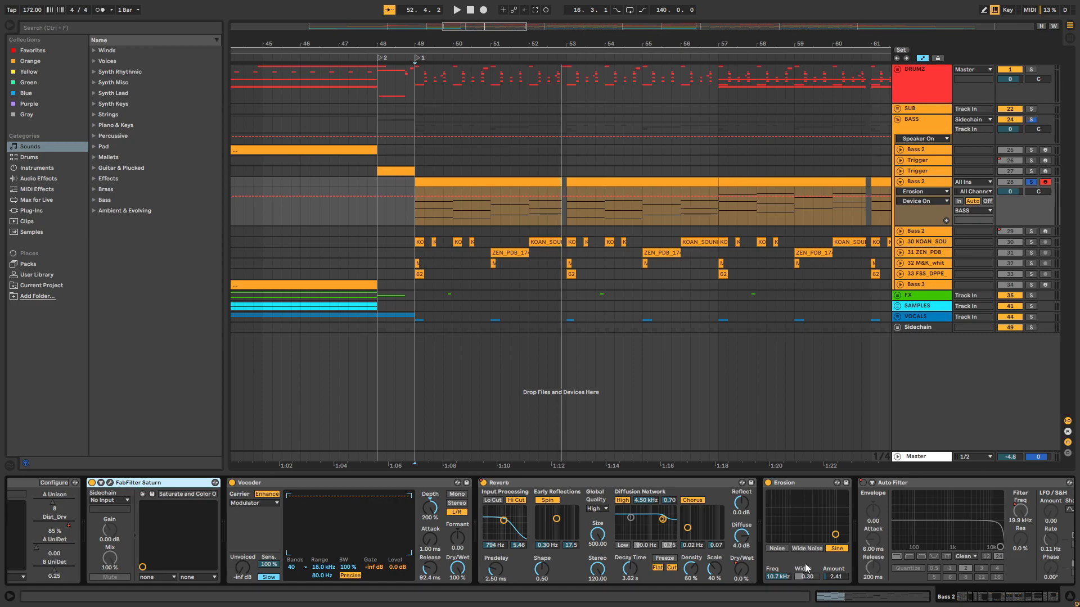
click(778, 548)
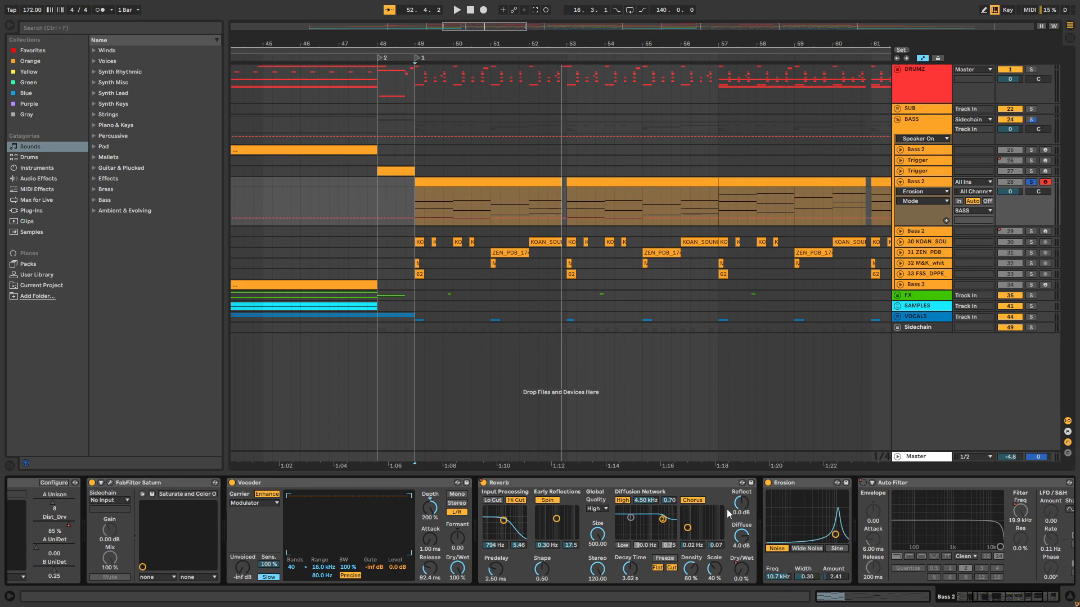
Raise Erosion to 18.0 kHz and an amount of about 118 while playing the soloed bass from bar 49.
key(space)
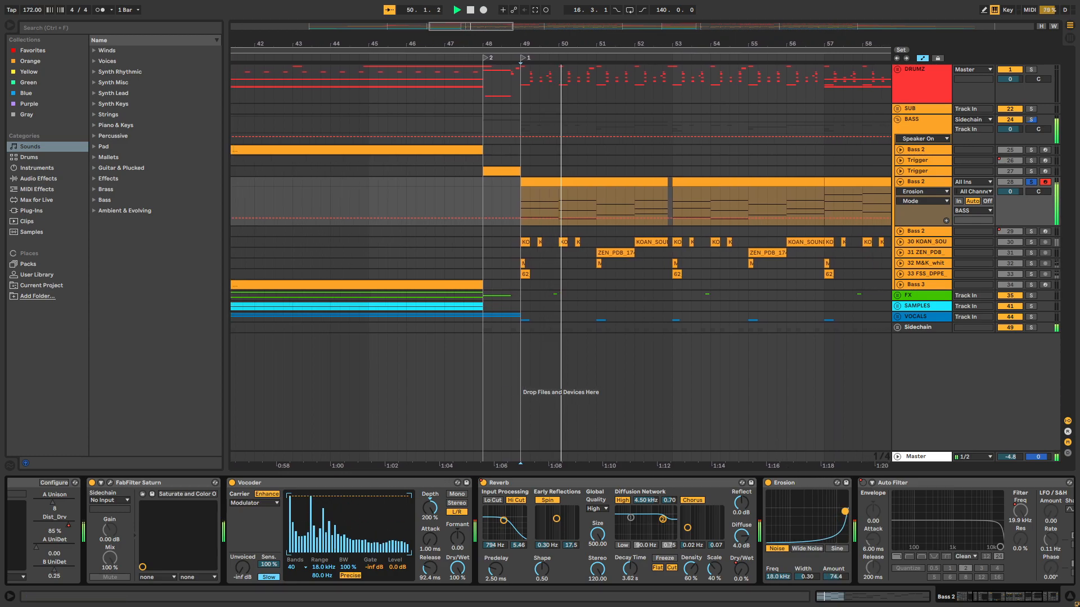
drag(835, 534, 845, 502)
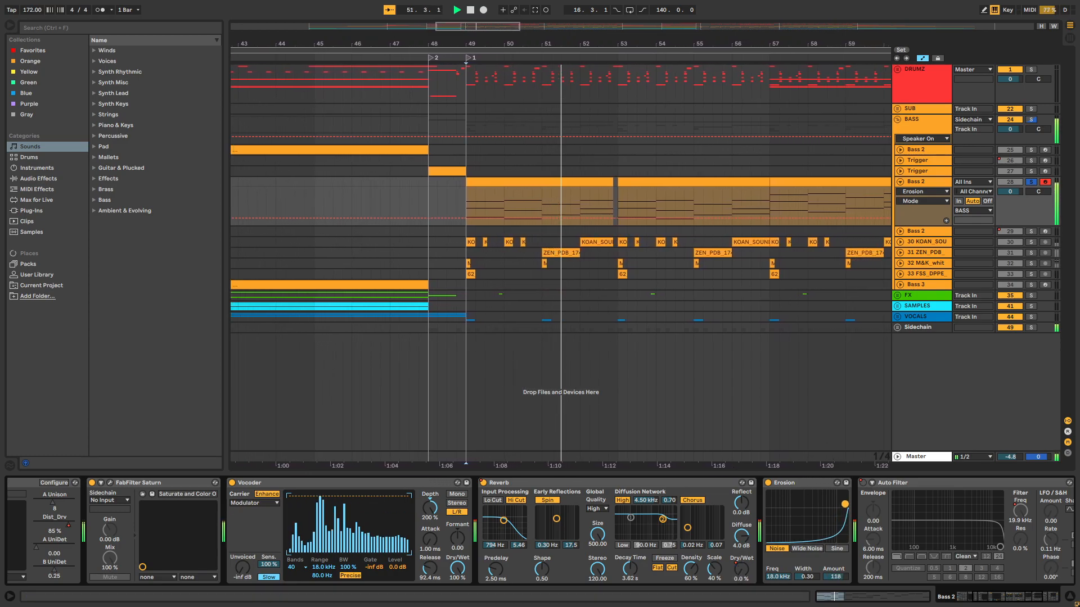
key(space)
Try Erosion's Wide Noise mode with an amount of about 80 and audition the soloed bass from bar 49.
click(807, 548)
drag(845, 505, 845, 510)
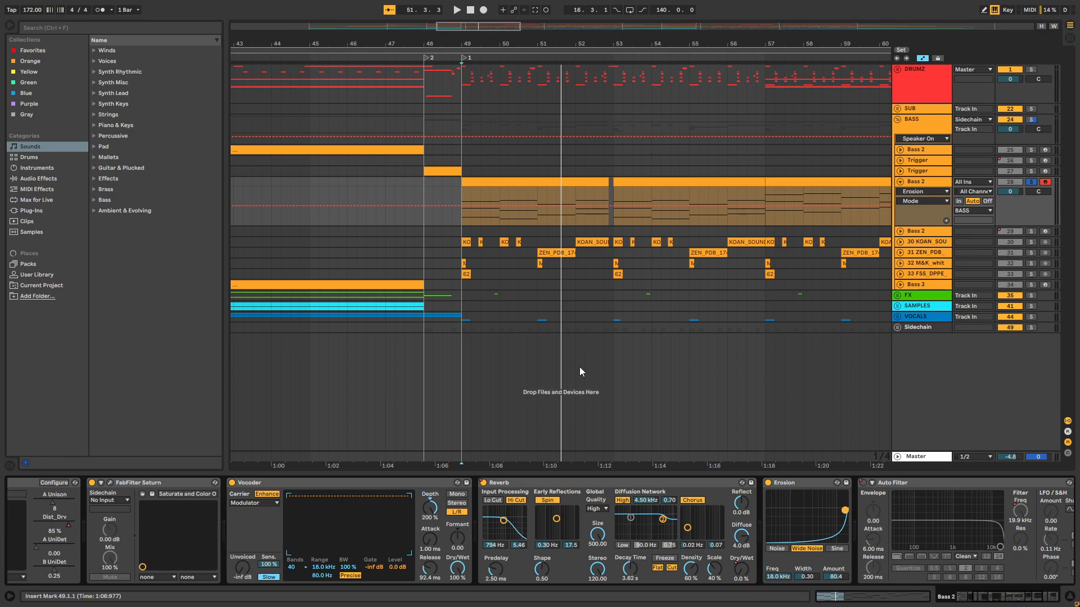
key(space)
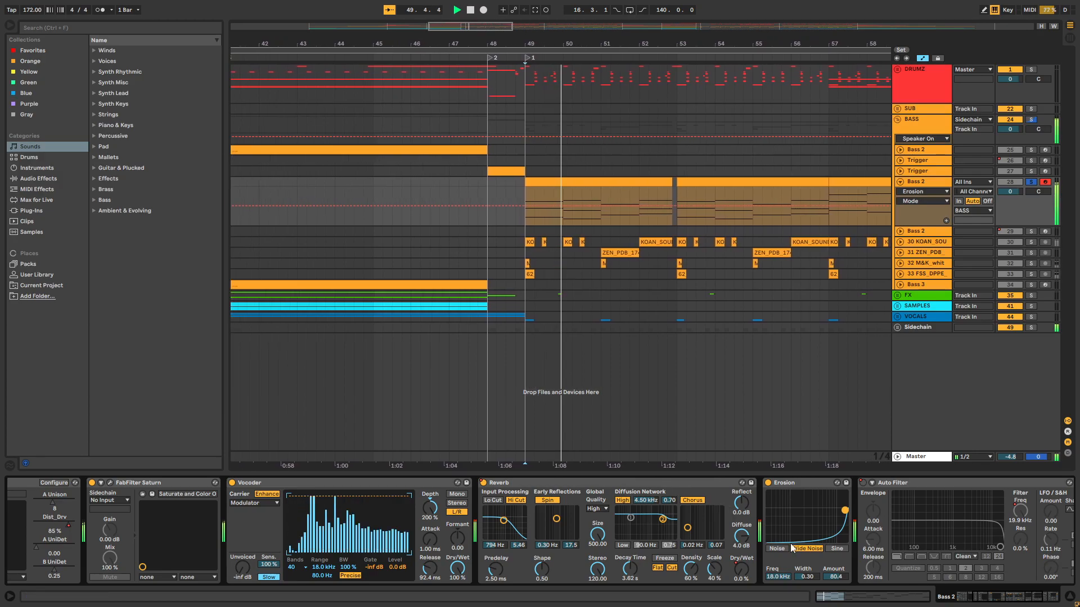
key(space)
Switch Erosion to Sine at about 8.18 kHz with an amount of 104, and audition the soloed bass.
click(838, 548)
mouse_move(843, 520)
mouse_down()
mouse_move(836, 525)
mouse_move(822, 508)
mouse_move(833, 518)
mouse_up()
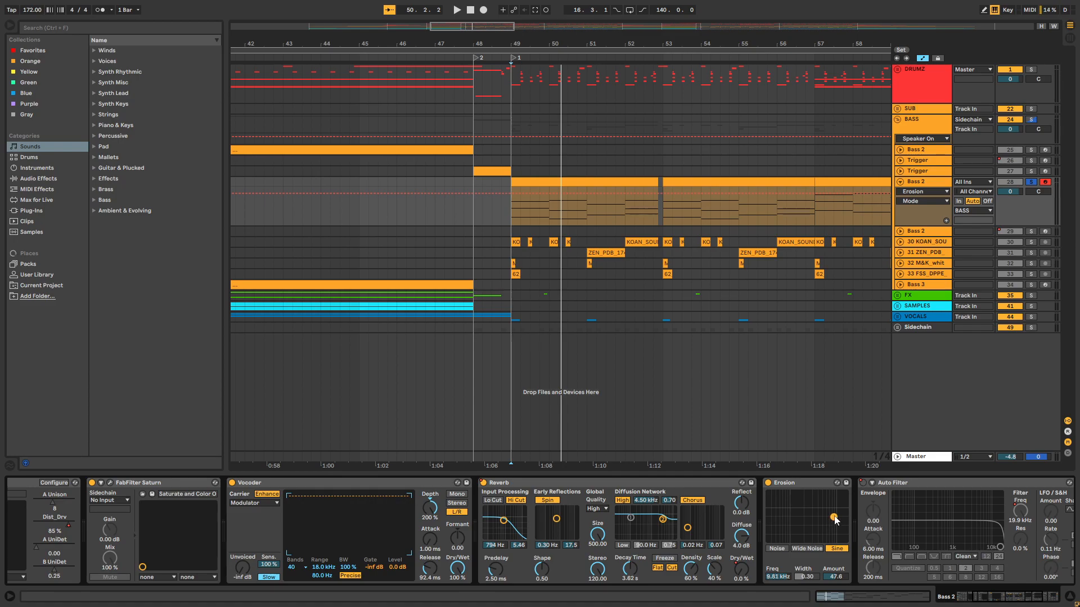
mouse_move(835, 518)
mouse_down()
mouse_move(836, 509)
mouse_move(782, 503)
mouse_move(832, 500)
mouse_move(788, 510)
mouse_move(832, 510)
mouse_up()
key(space)
key(space)
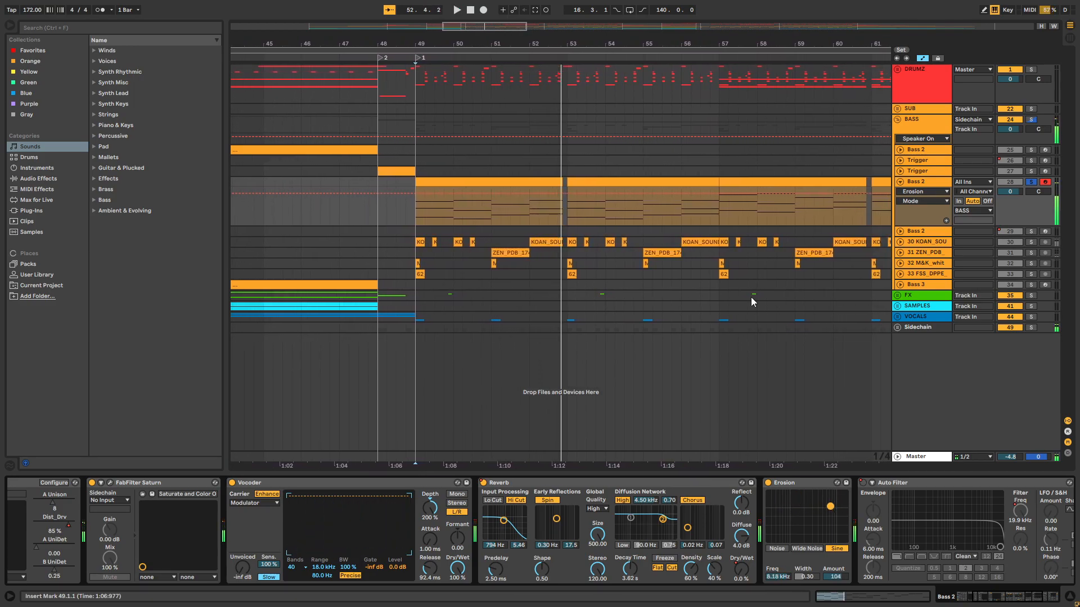
Set Erosion to about 11.4 kHz with an amount of about 18.6 and play the soloed bass from bar 49.
drag(547, 41, 591, 35)
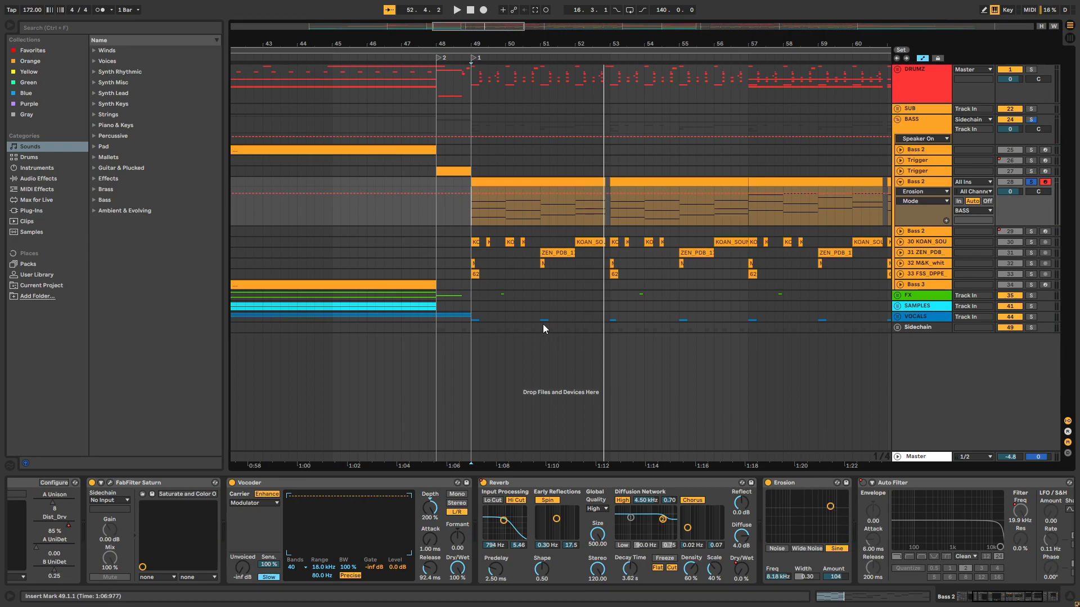
drag(836, 508, 837, 527)
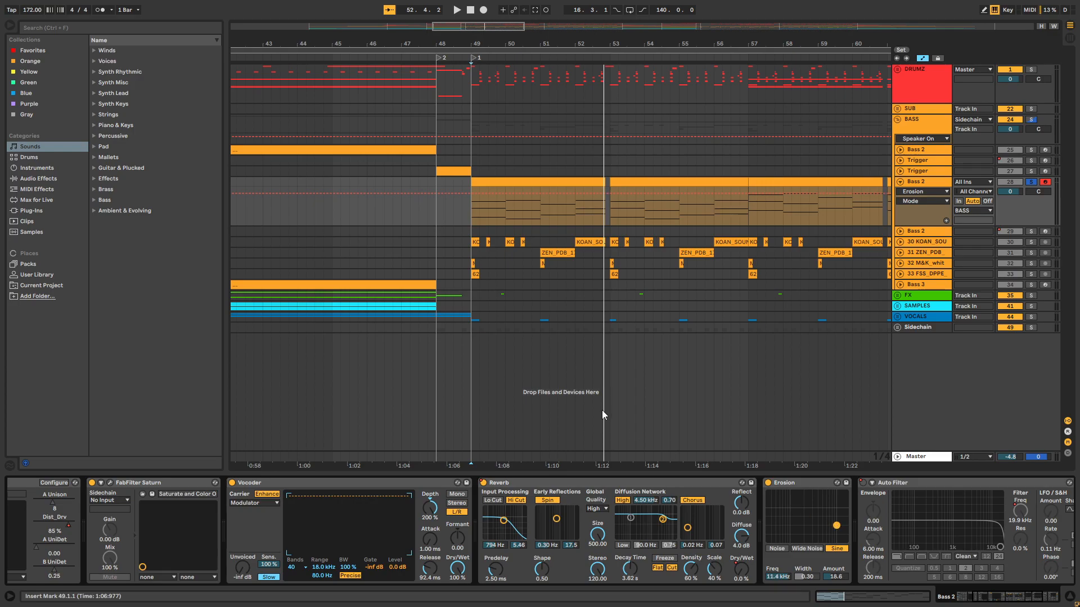
key(space)
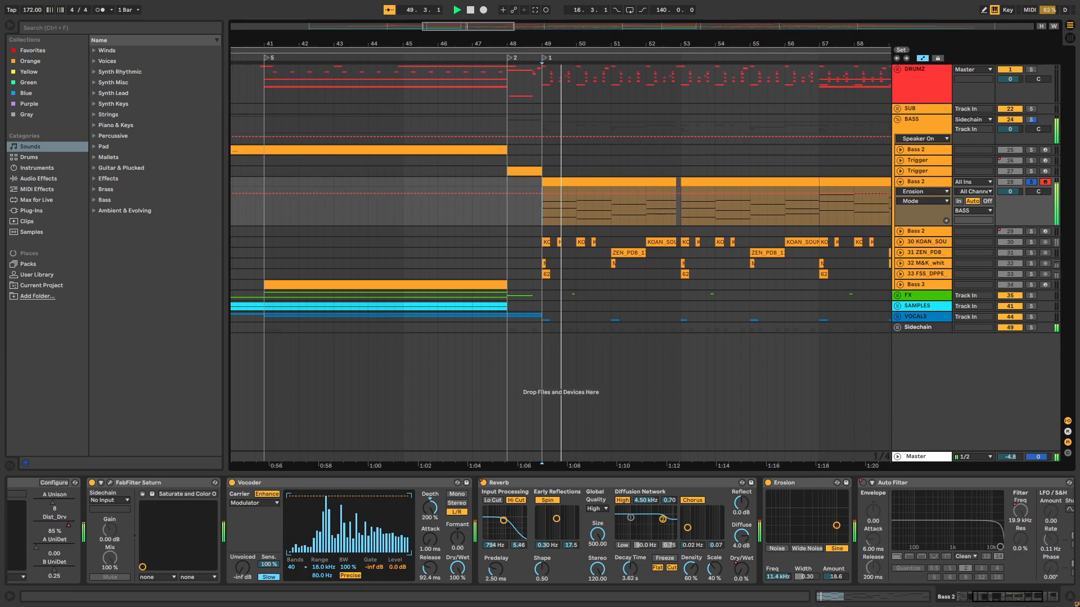
Lower Erosion to about 10.7 kHz with an amount of about 7.61 while playing the soloed bass, and stop playback.
drag(836, 522, 835, 530)
mouse_move(994, 600)
mouse_down()
mouse_move(1016, 600)
mouse_move(977, 598)
mouse_up()
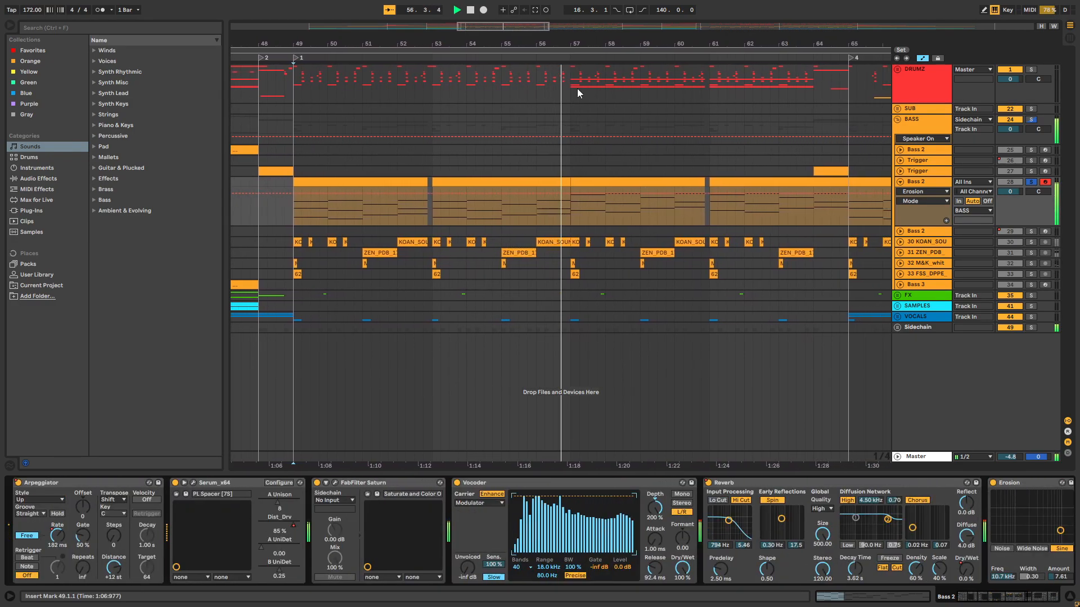
key(space)
Expand the DRUMZ group and place the insert marker at bar 49 on the Kick track.
drag(630, 50, 629, 41)
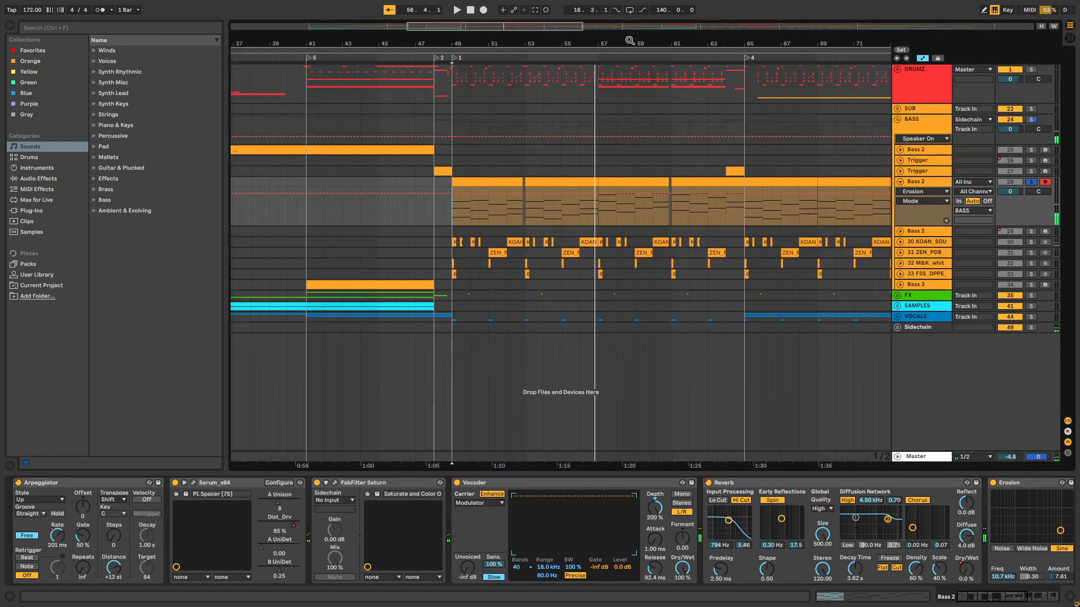
drag(462, 38, 533, 71)
click(897, 69)
drag(477, 40, 460, 112)
click(446, 118)
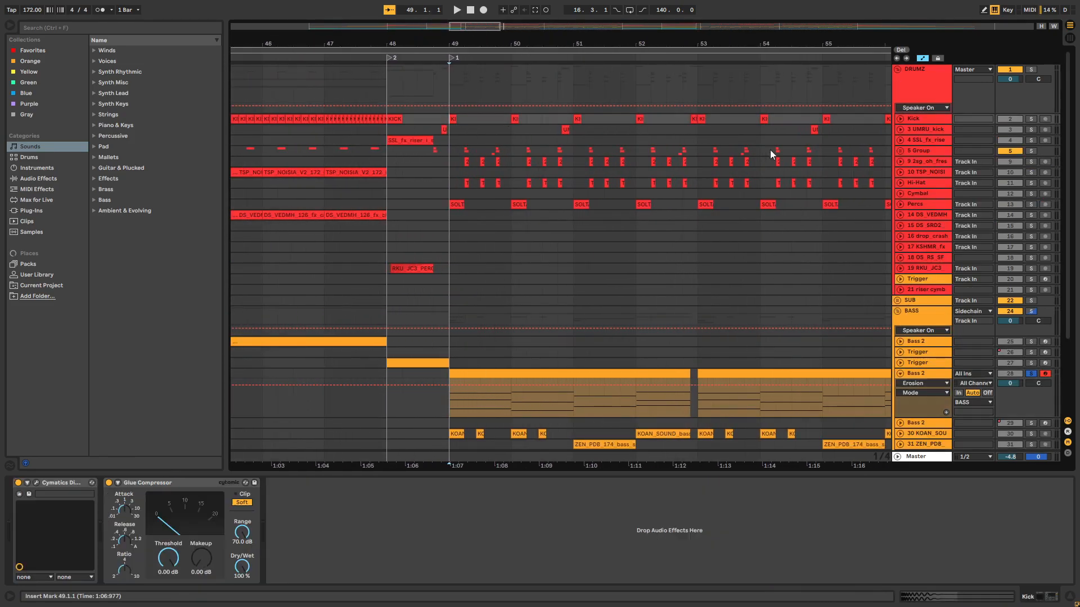
Solo the DRUMZ group's drum tracks, play the drop's drums from bar 49, and stop playback.
click(1031, 69)
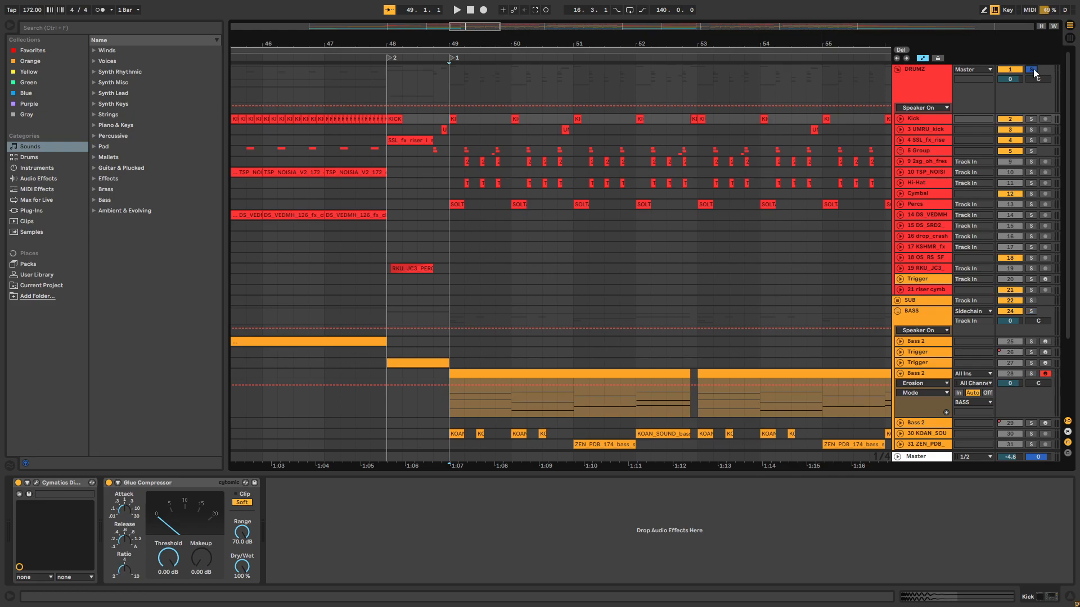
click(1032, 172)
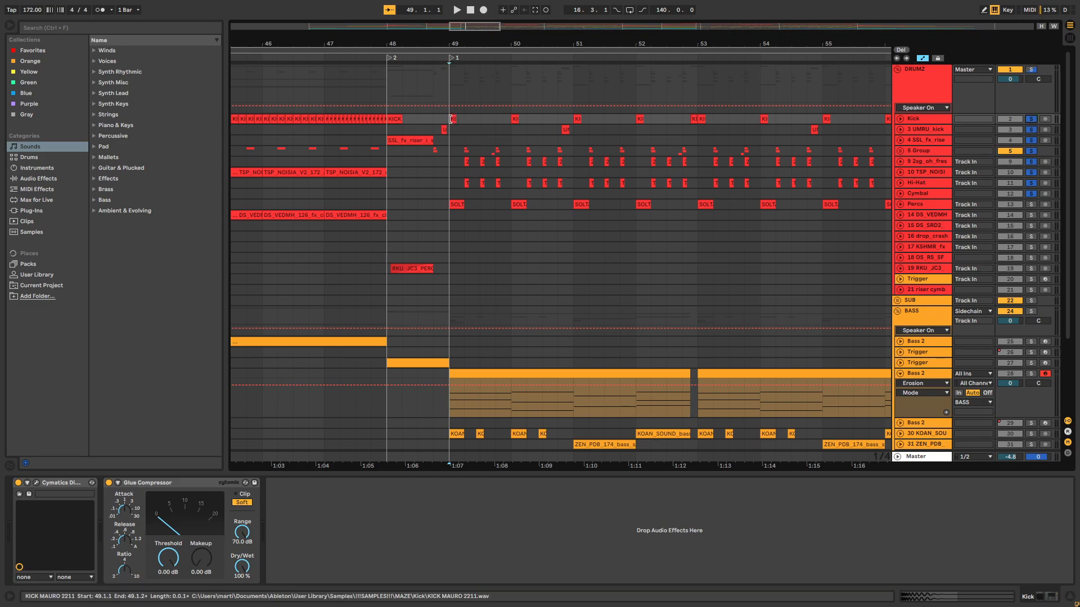
click(1031, 205)
key(space)
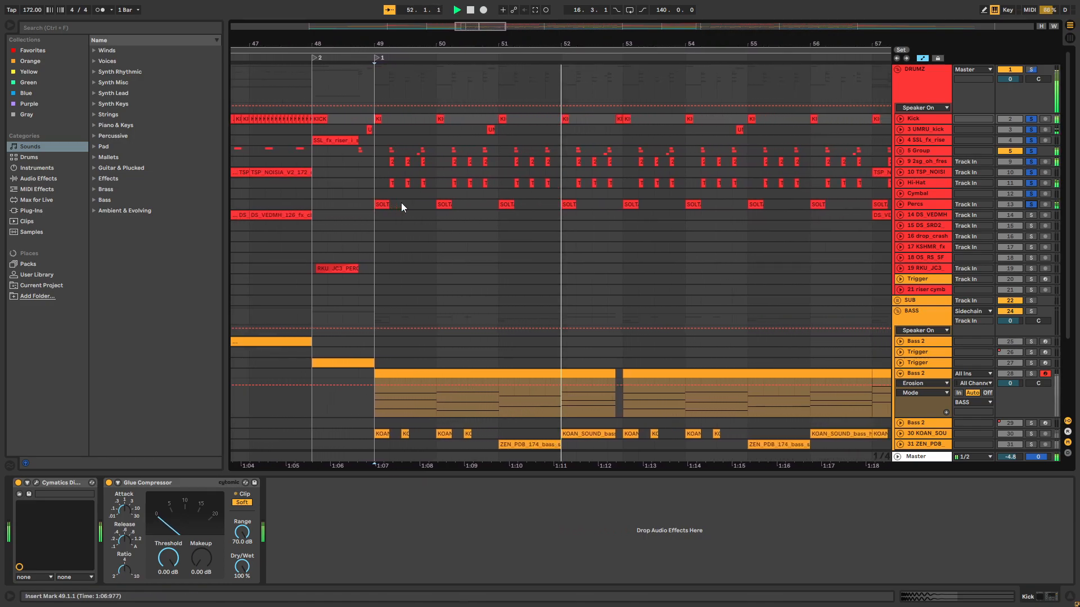
drag(576, 38, 575, 24)
key(space)
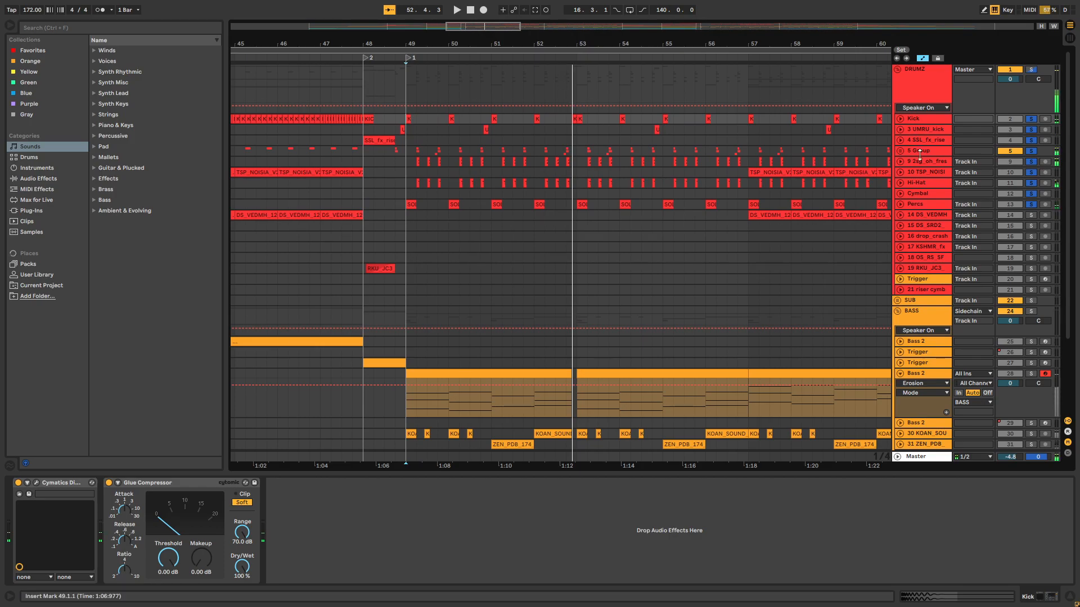
Unsolo the DRUMZ group and collapse all track groups in the arrangement.
click(1030, 71)
drag(464, 34, 498, 53)
scroll(505, 198, down, 2)
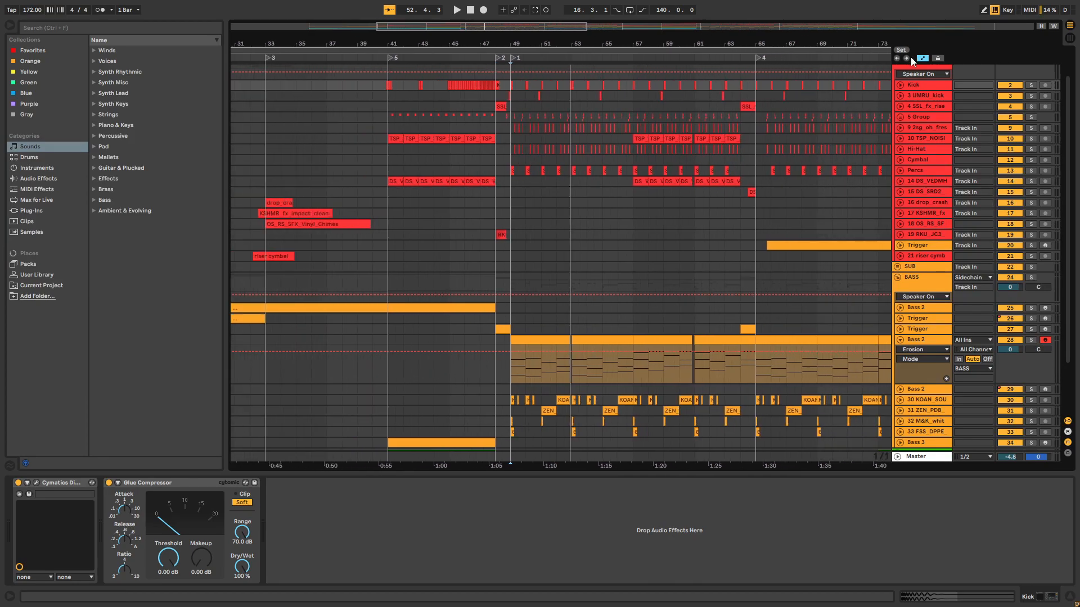
click(927, 86)
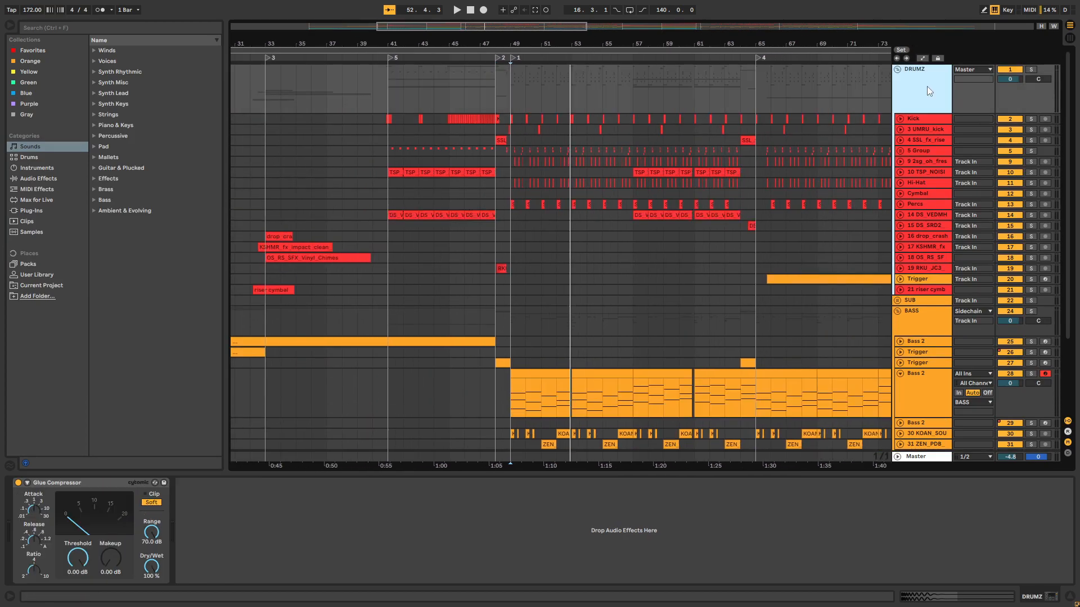
key(ctrl+a)
key(u)
Examine the full arrangement from bar 17, focusing on the build-up and drop between bars 41 and 65.
drag(618, 39, 472, 152)
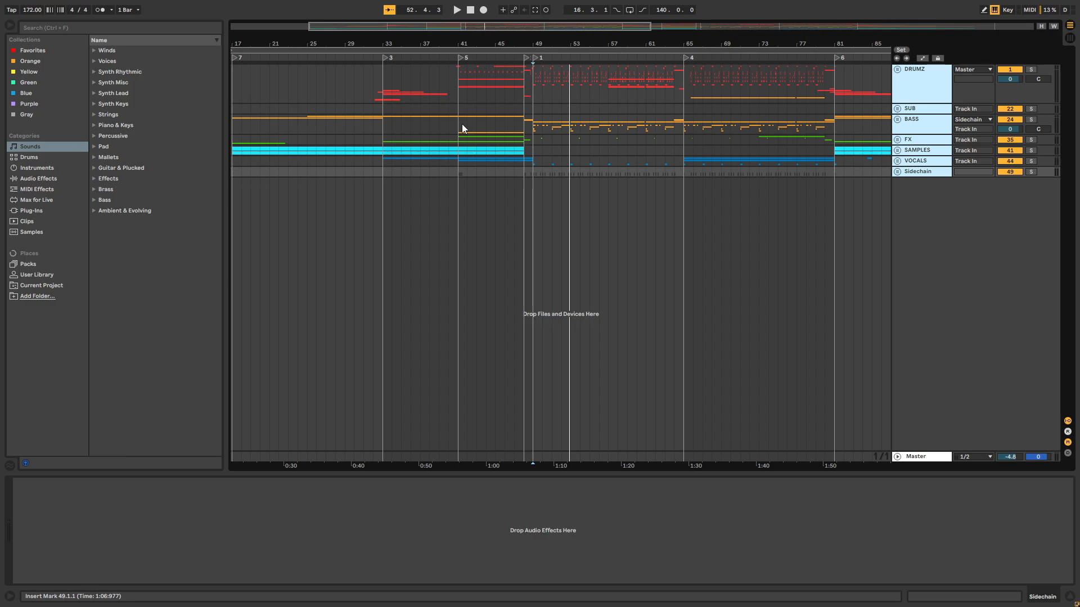
drag(519, 44, 379, 53)
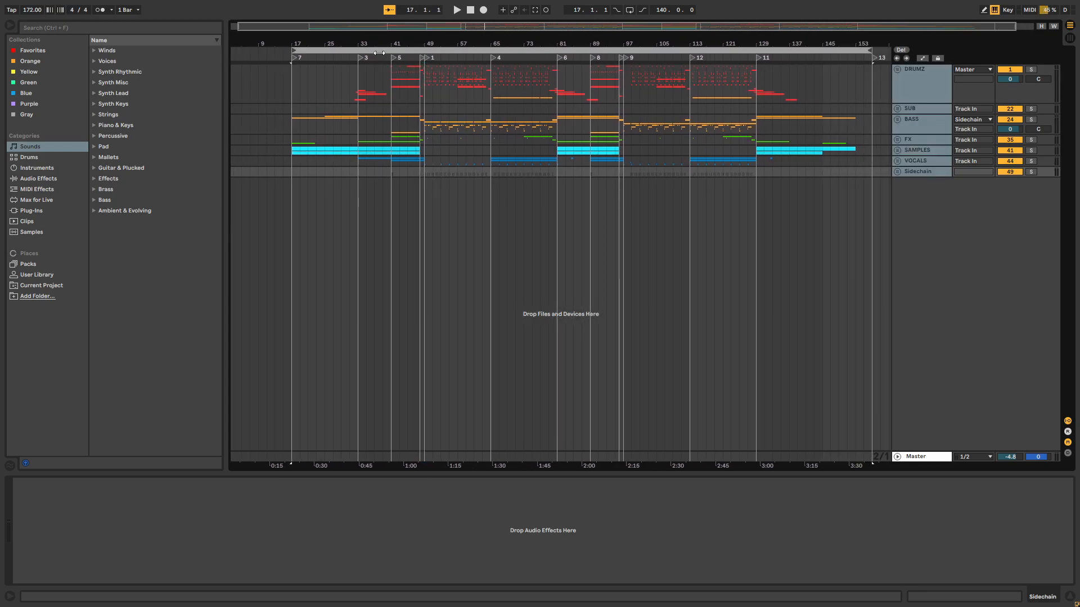
drag(473, 42, 517, 70)
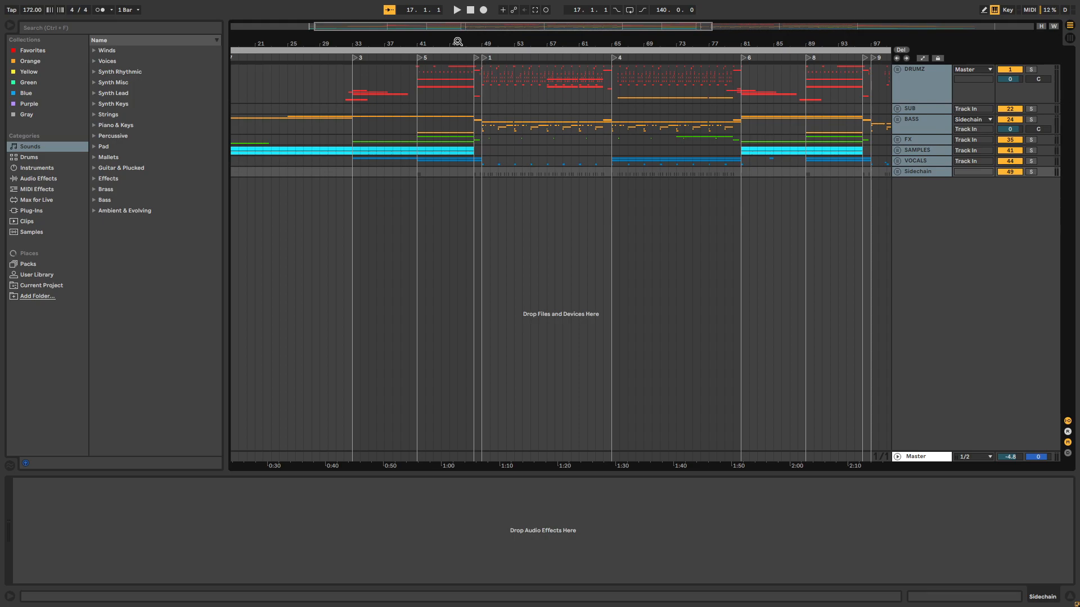
drag(465, 42, 405, 76)
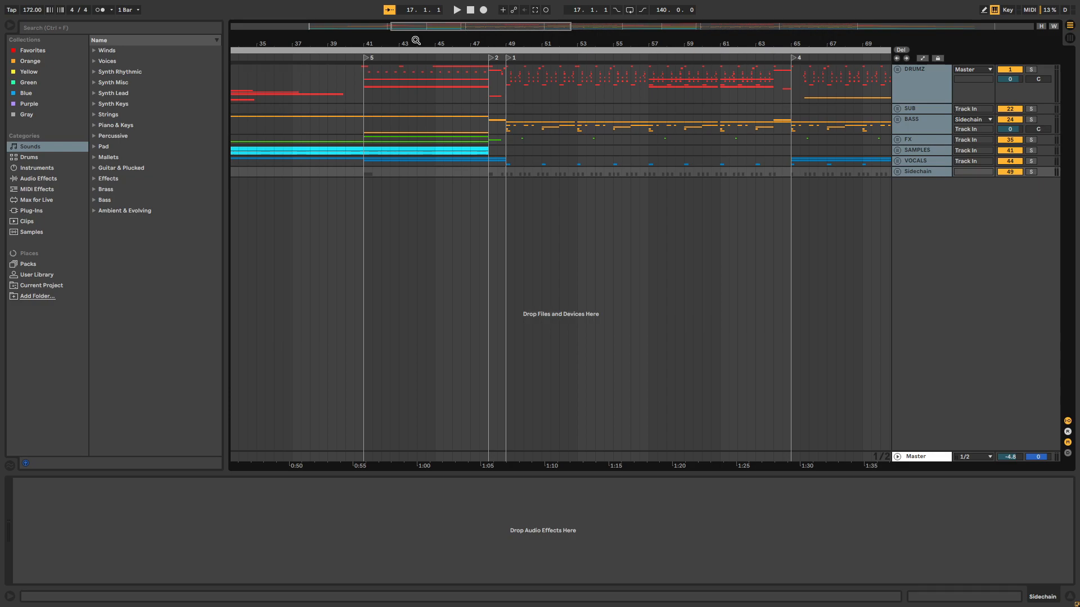
drag(506, 45, 506, 49)
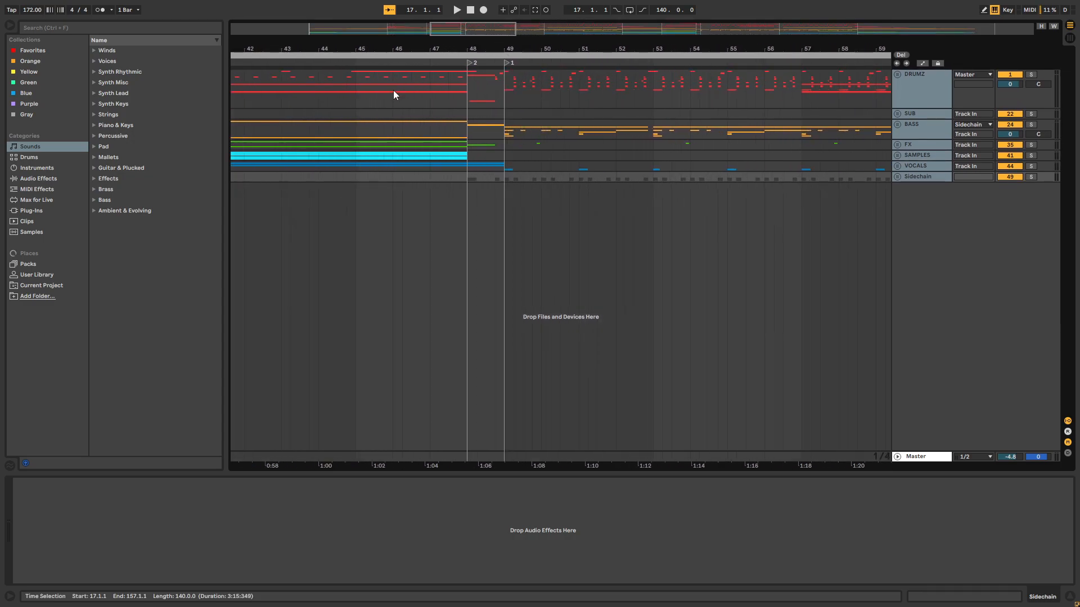
drag(445, 48, 437, 86)
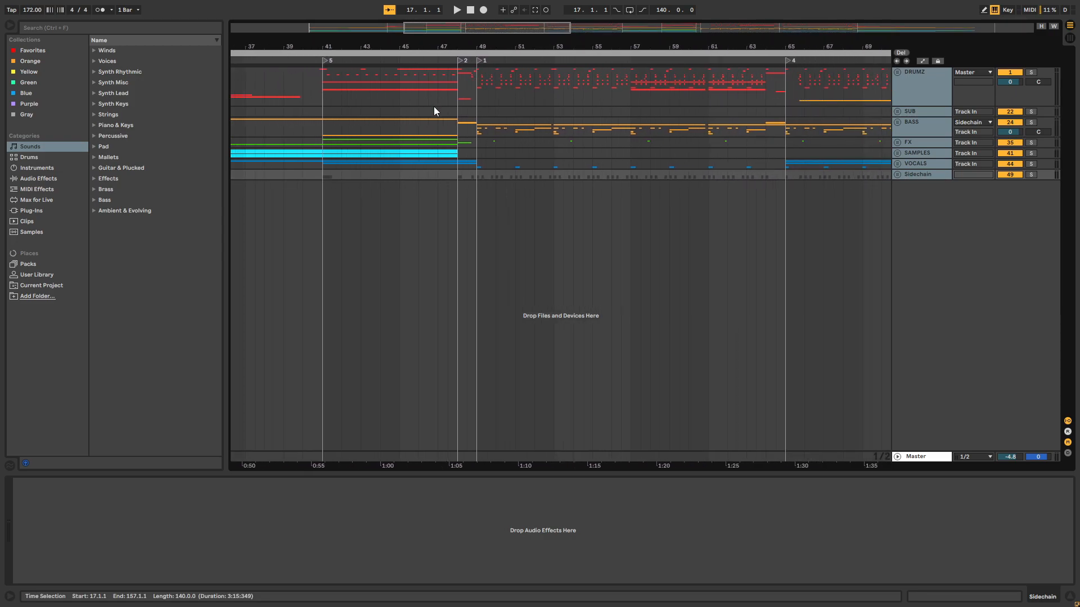
drag(439, 22, 439, 20)
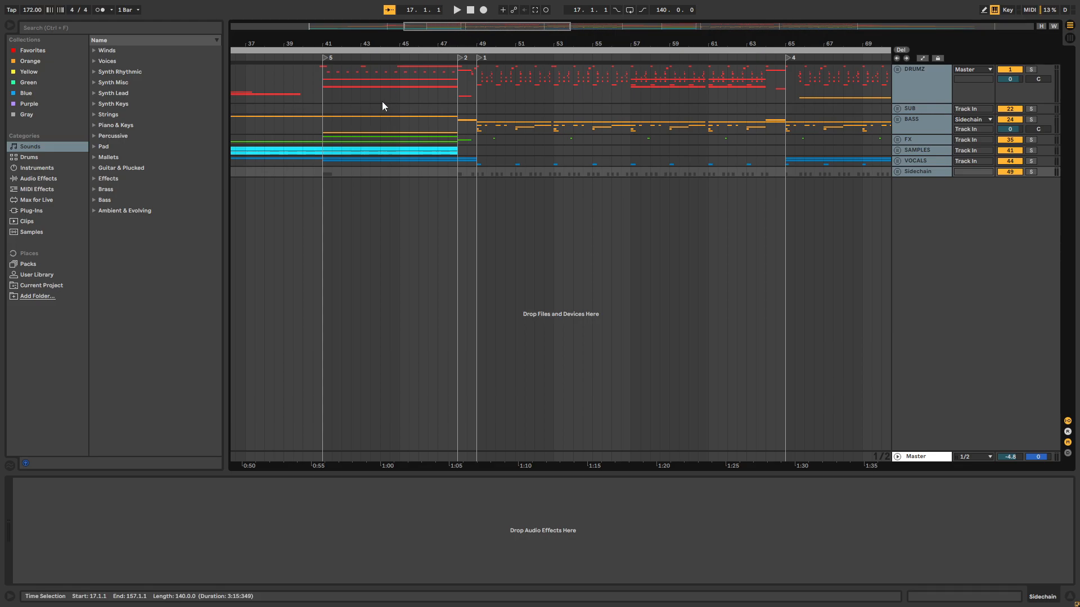
Play the full mix from bar 41, show the Master track's effects chain, and re-enable playback follow.
click(325, 100)
key(space)
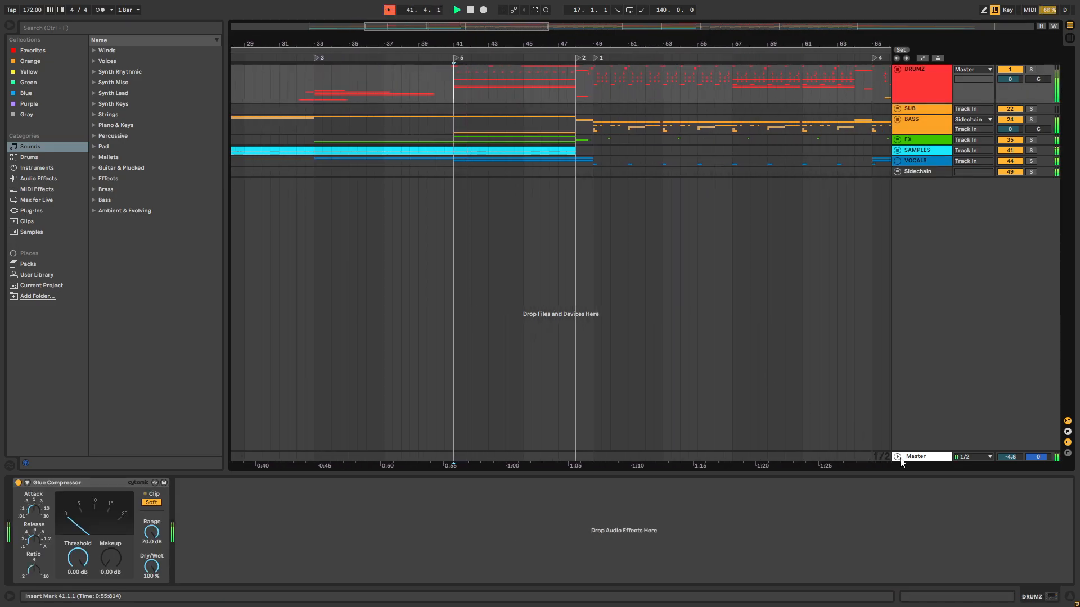
click(922, 457)
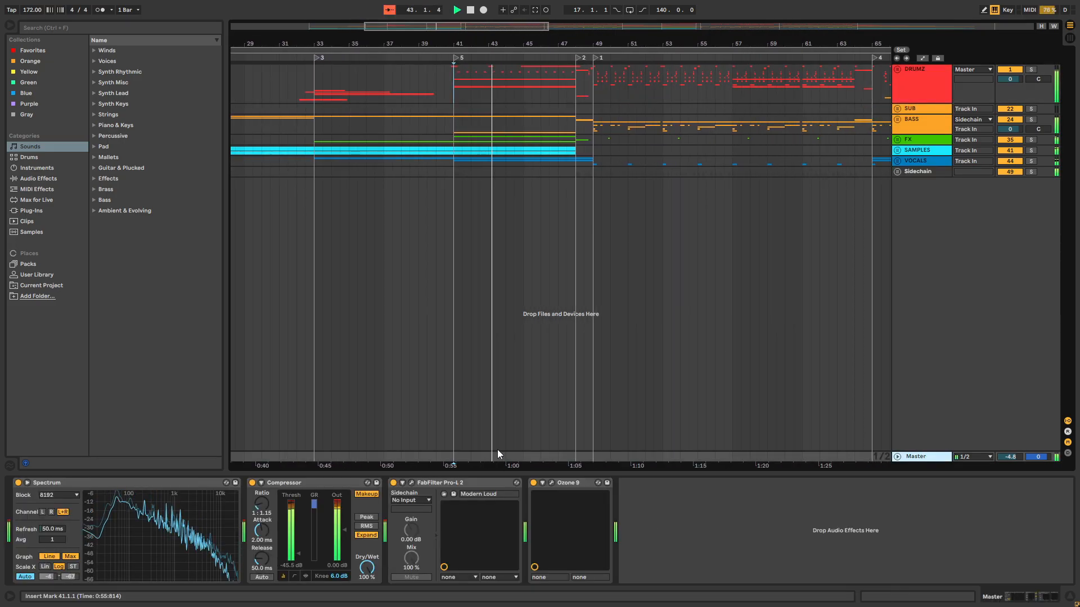
drag(568, 42, 569, 55)
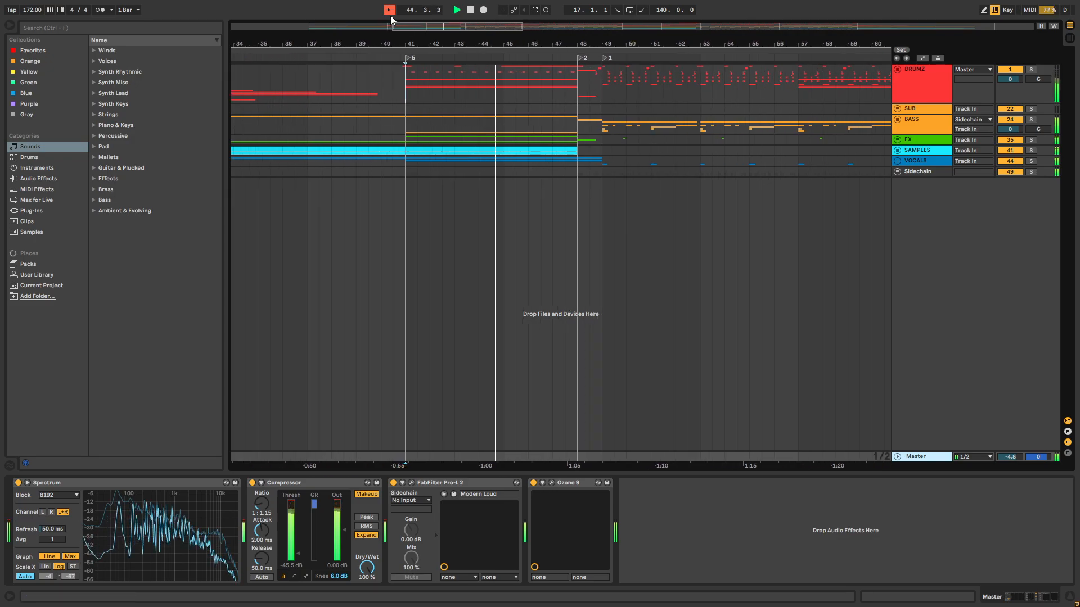
click(389, 10)
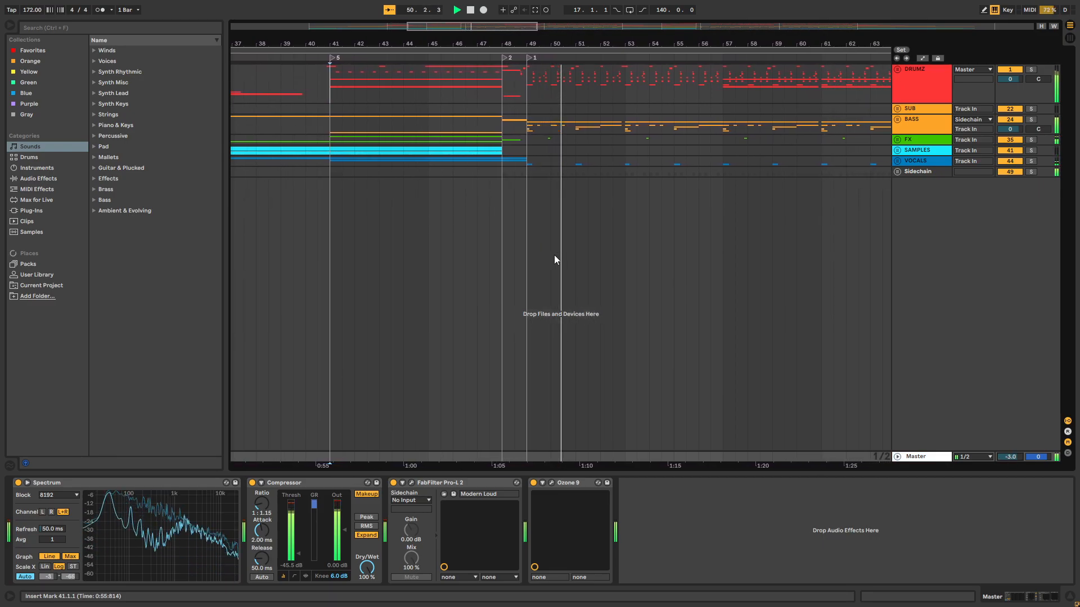
Expand the BASS group and inspect the drop's Bass 2 device chain during full-mix playback.
click(934, 122)
click(898, 119)
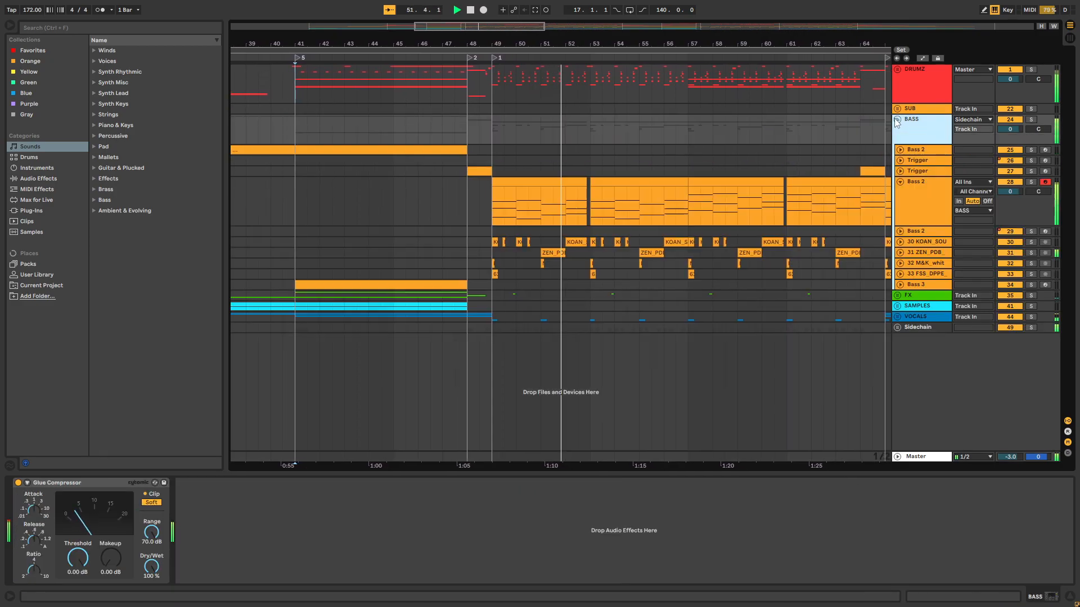
click(925, 207)
scroll(889, 550, right, 3)
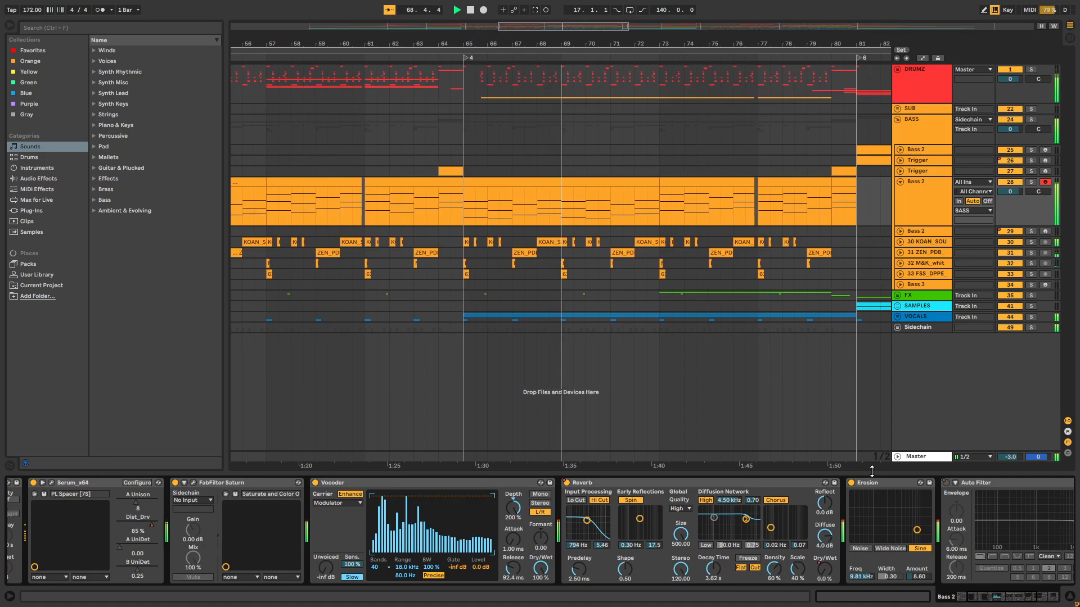
Hide the device area, collapse all track groups to show the whole song, and stop playback.
drag(872, 472, 871, 534)
drag(616, 45, 524, 38)
click(917, 130)
key(ctrl+a)
key(u)
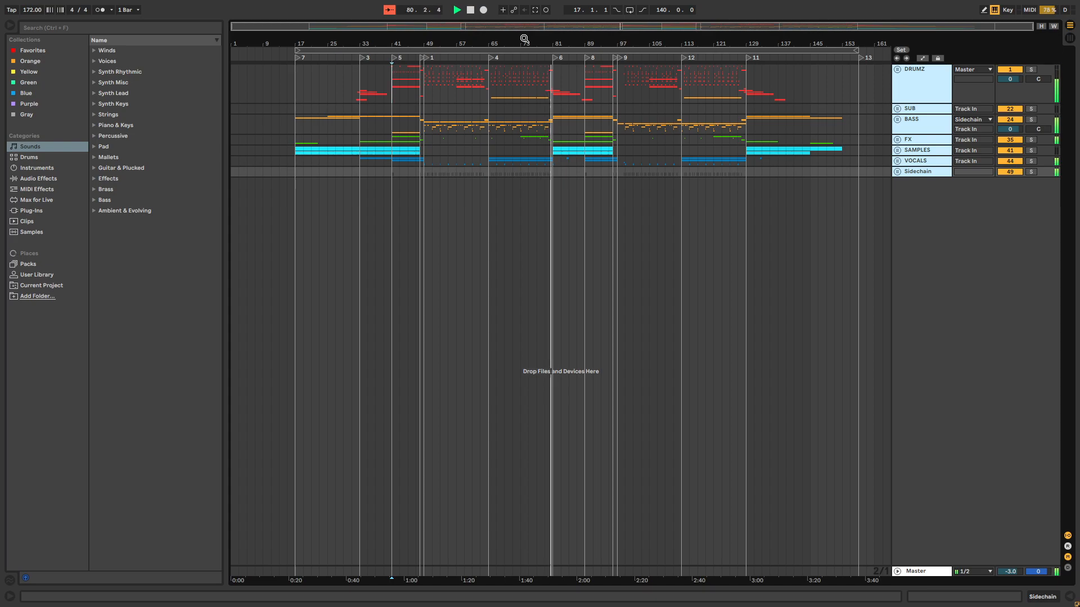
drag(524, 38, 536, 33)
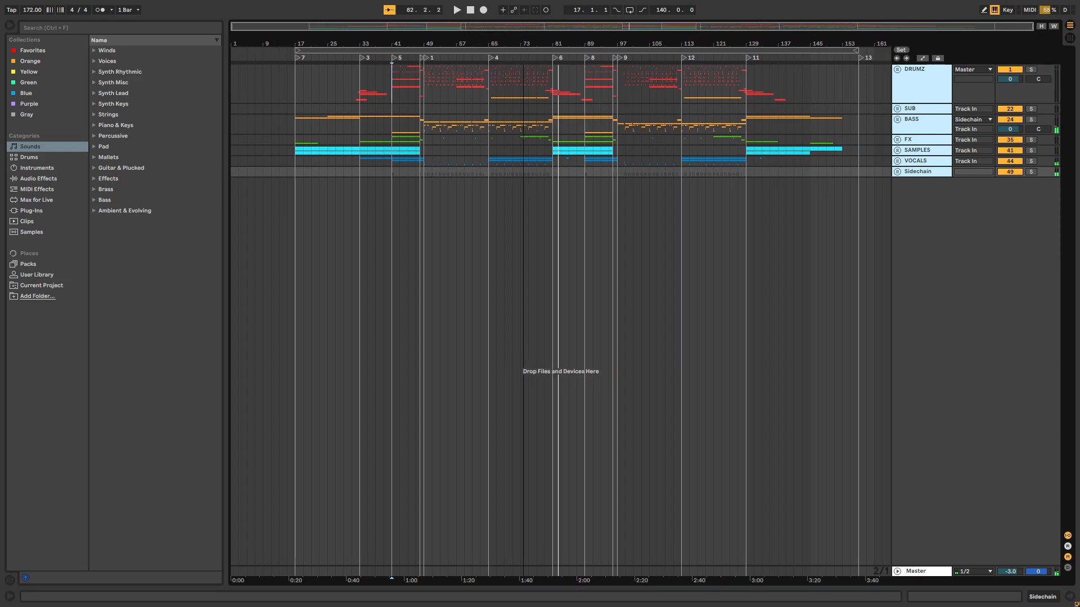